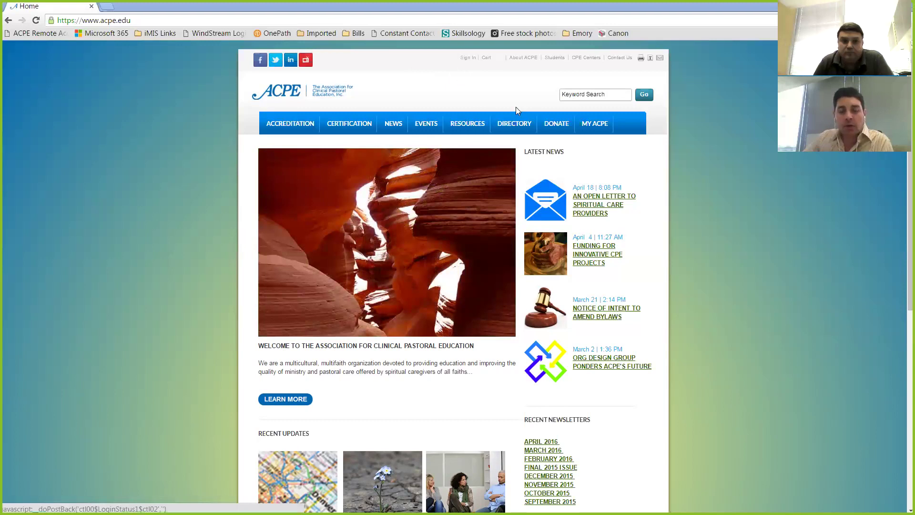
Open the Enroll in CPE Unit page from MY ACPE > For Students
mouse_move(596, 124)
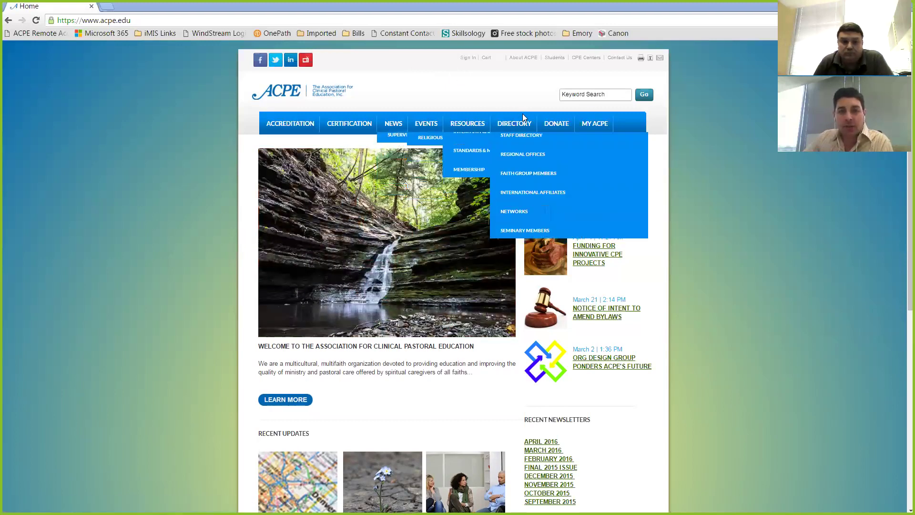
mouse_move(610, 183)
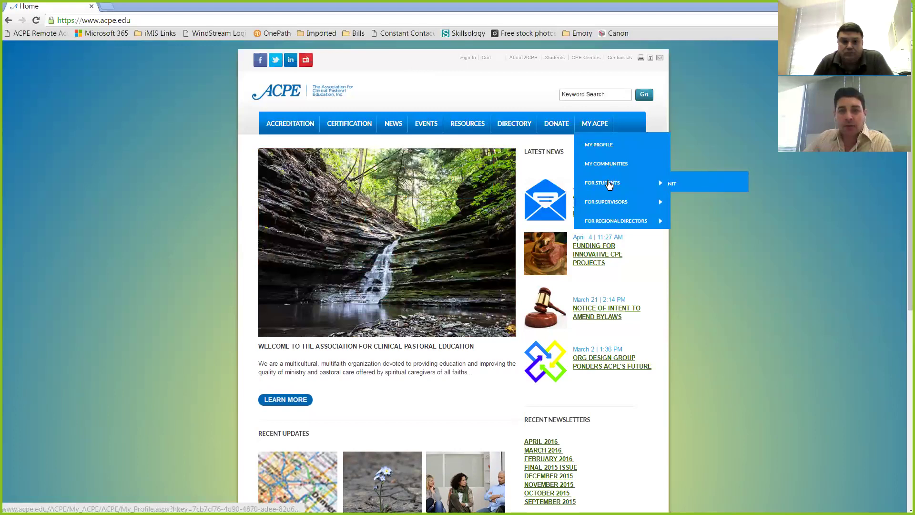
left_click(688, 184)
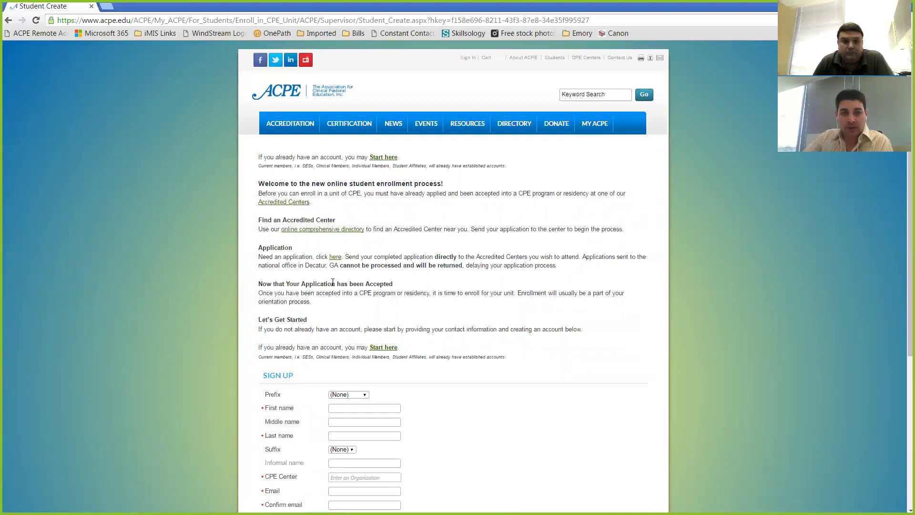
Set the CPE Center to the Emory spiritual health center, searching 'emory'
scroll(341, 294, "down", 5)
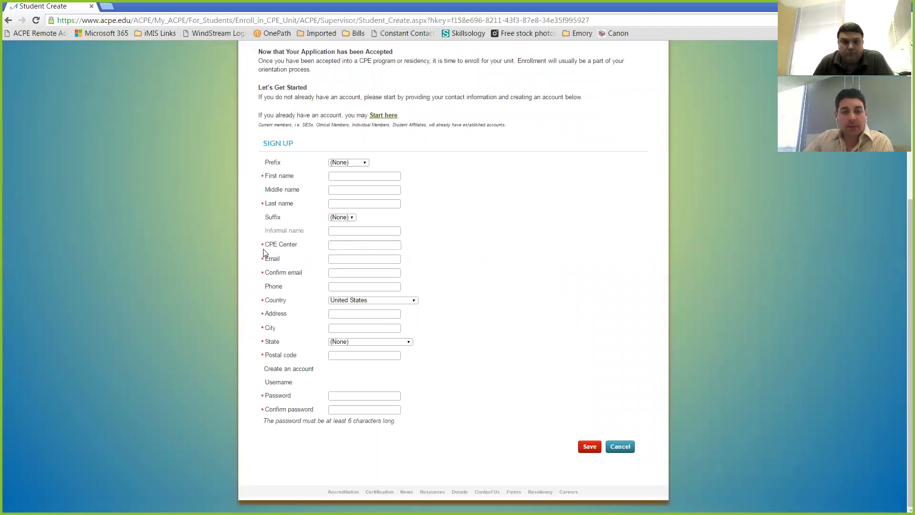
left_click(335, 246)
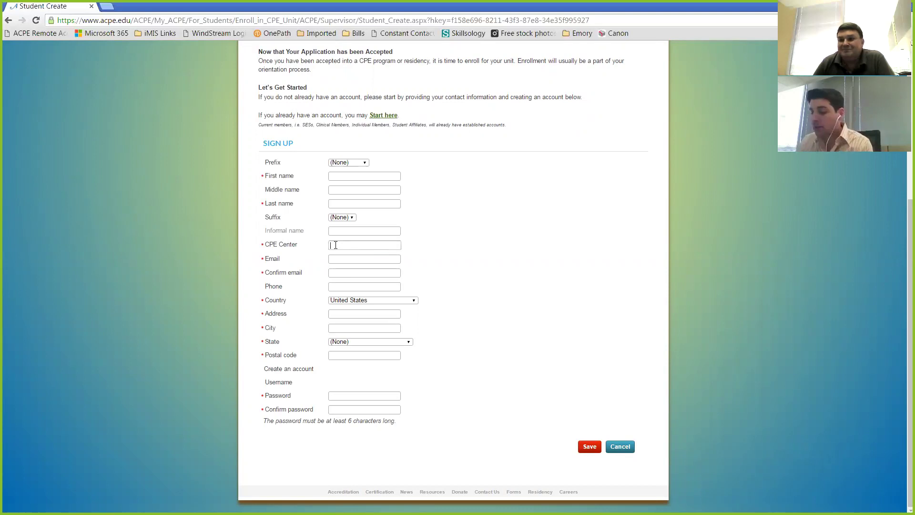
type("emory")
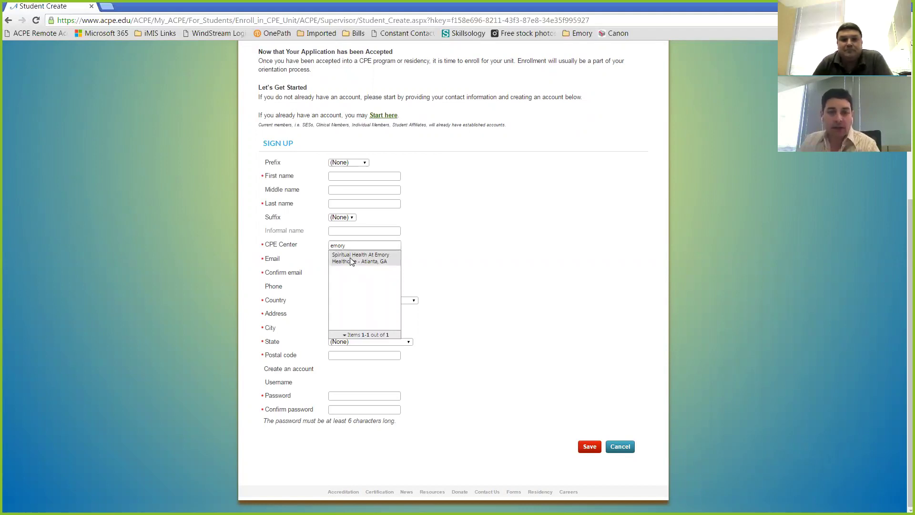
left_click(354, 259)
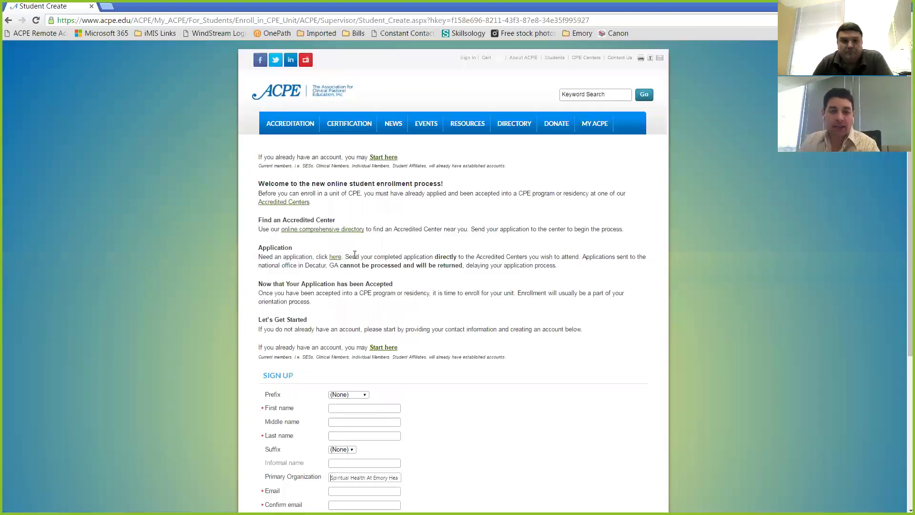
Go to the sign-in page for existing accounts
scroll(394, 399, "down", 4)
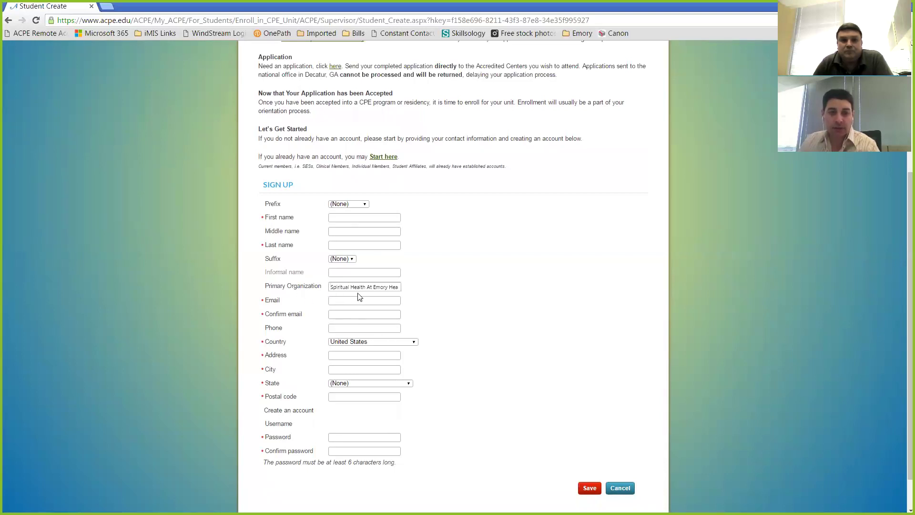
scroll(358, 306, "down", 1)
scroll(356, 318, "down", 1)
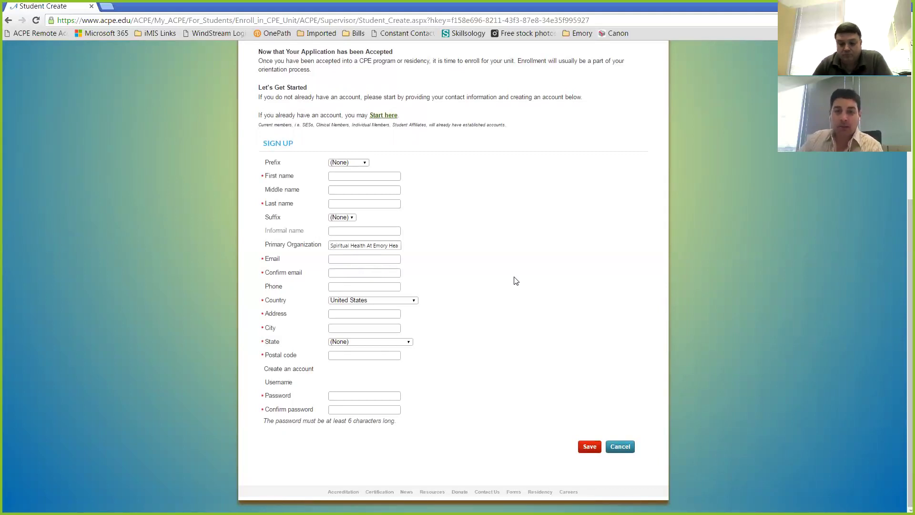
scroll(516, 280, "up", 4)
scroll(475, 301, "down", 3)
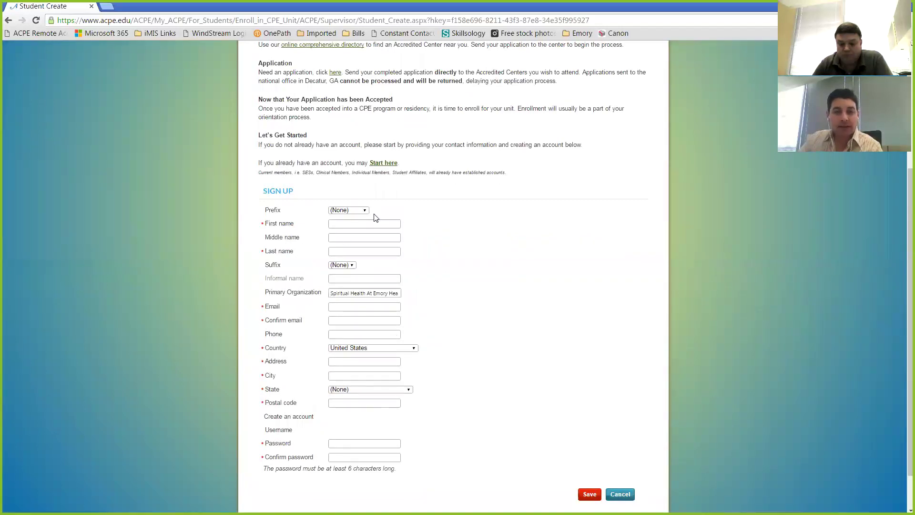
left_click(387, 164)
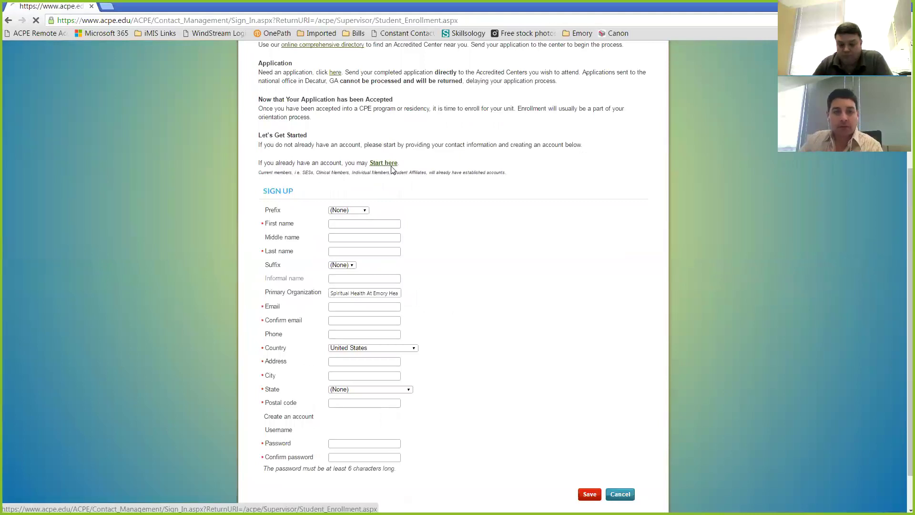
Sign in with the test student's username and password
left_click(436, 185)
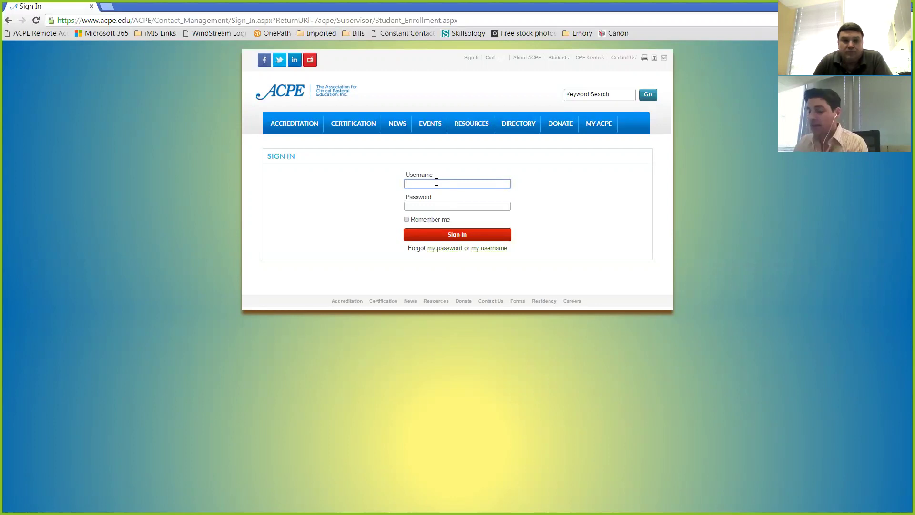
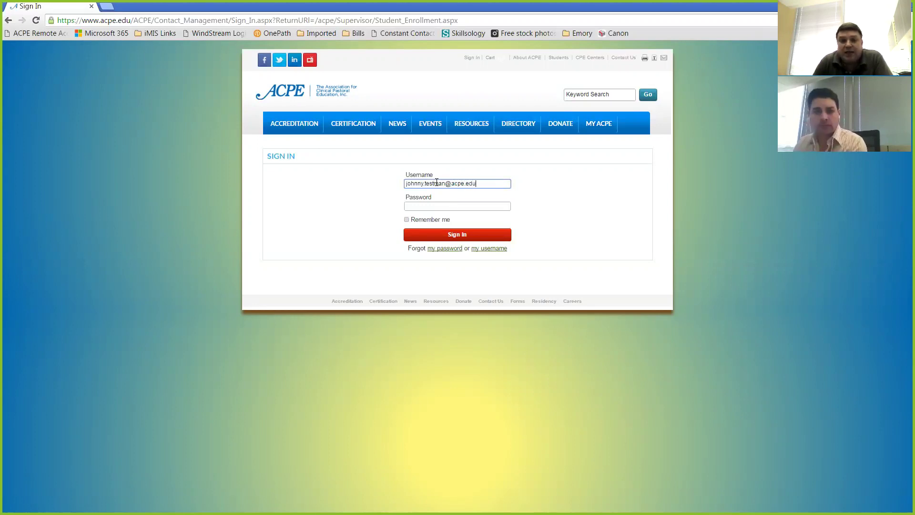
key("Tab")
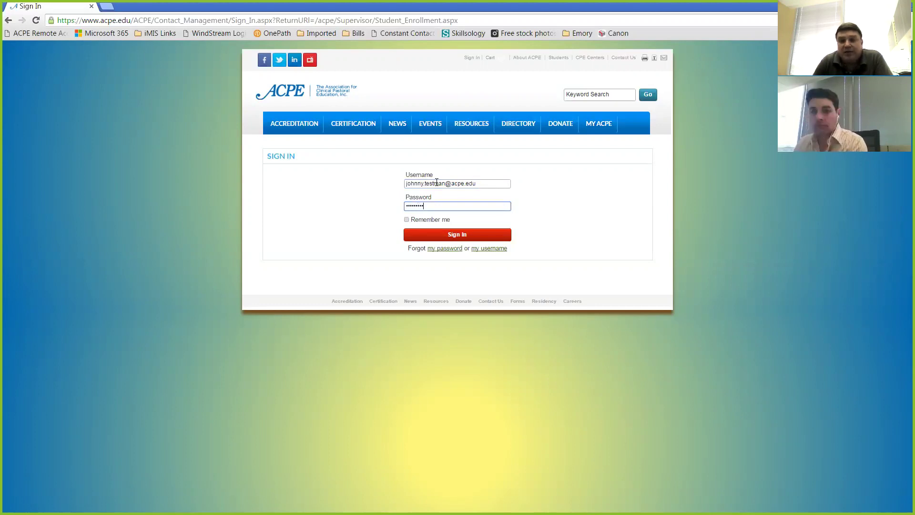
key("Return")
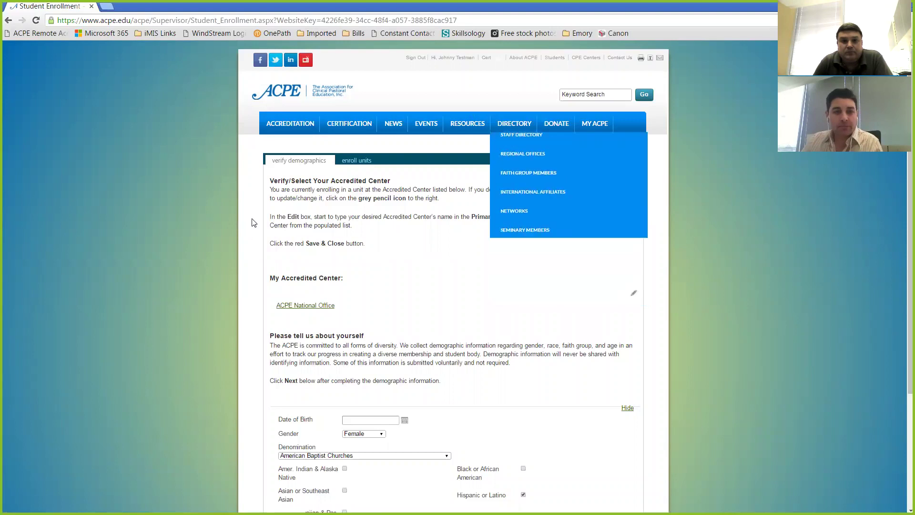
scroll(287, 158, "down", 1)
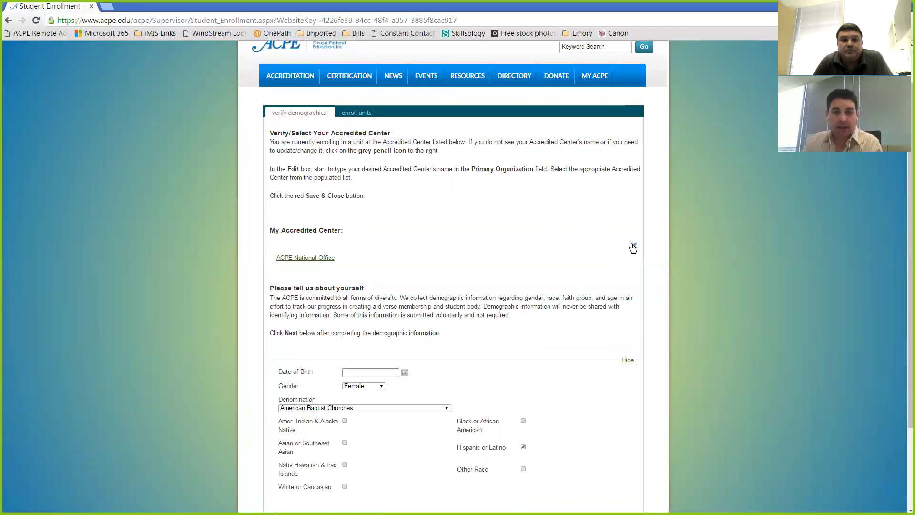
left_click(634, 247)
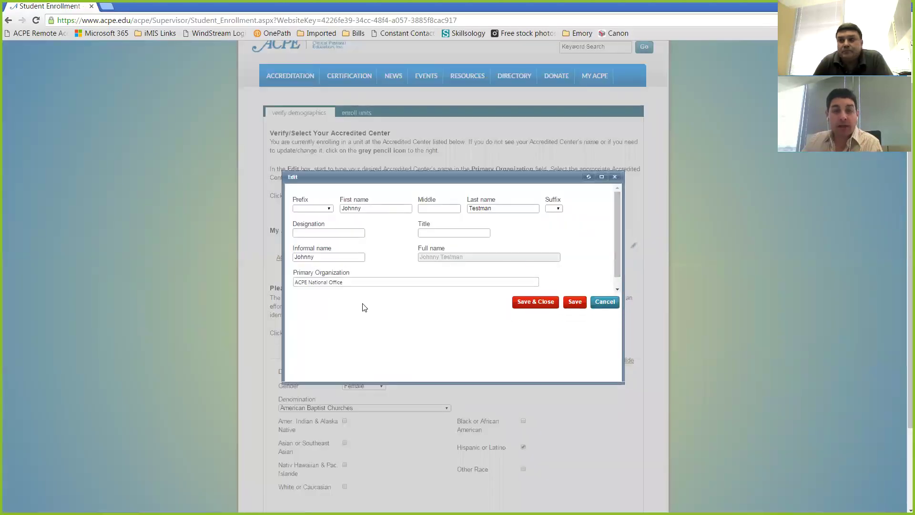
left_click(370, 283)
triple_click(370, 283)
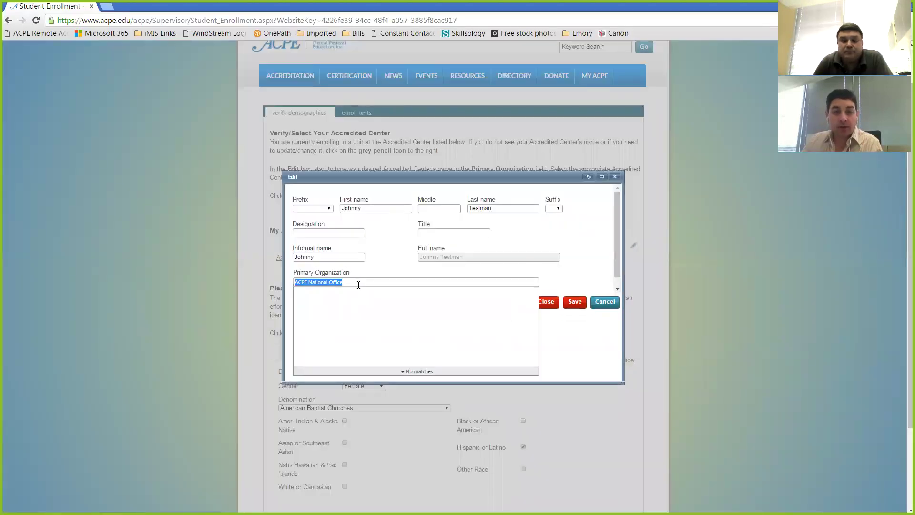
type("emory")
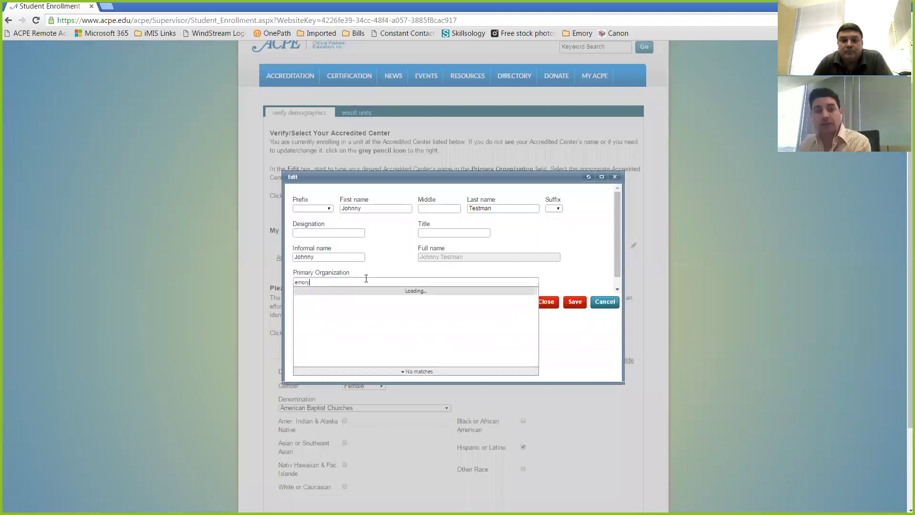
key("BackSpace")
key("BackSpace")
key("BackSpace")
key("BackSpace")
key("BackSpace")
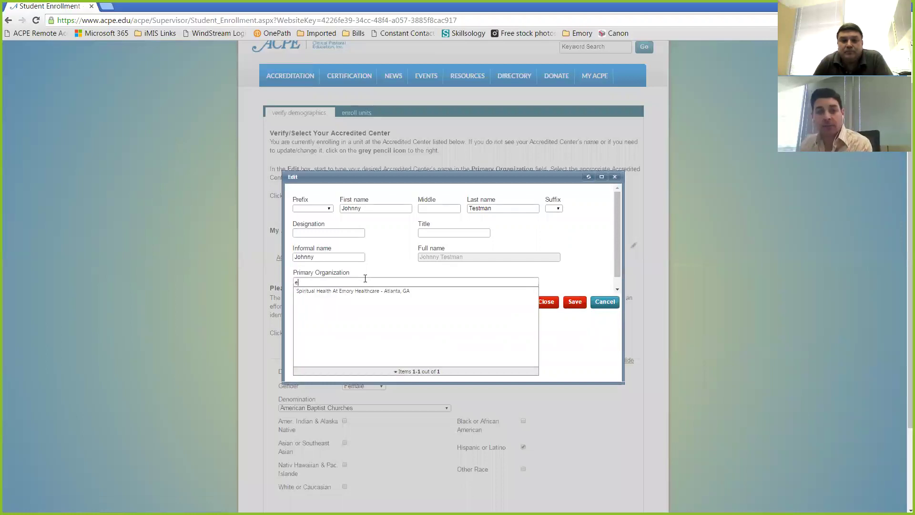
type("advocate")
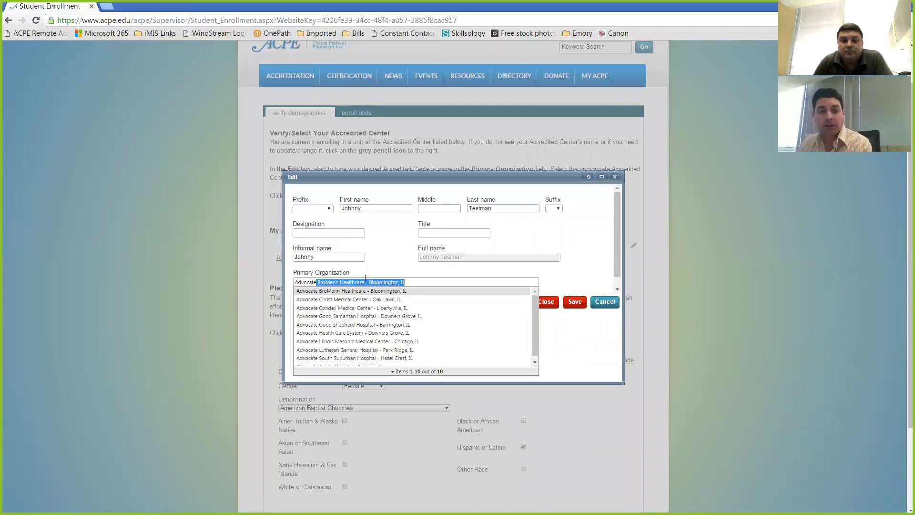
left_click(311, 326)
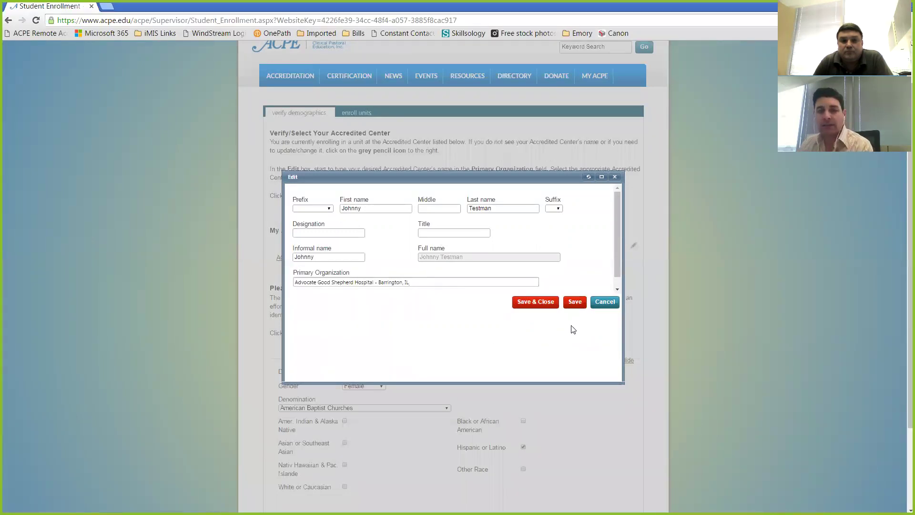
left_click(607, 302)
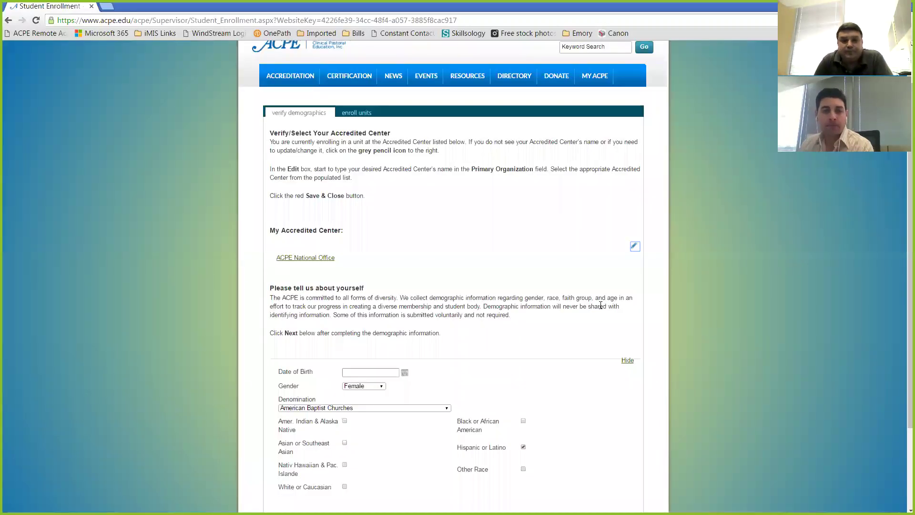
scroll(601, 291, "down", 3)
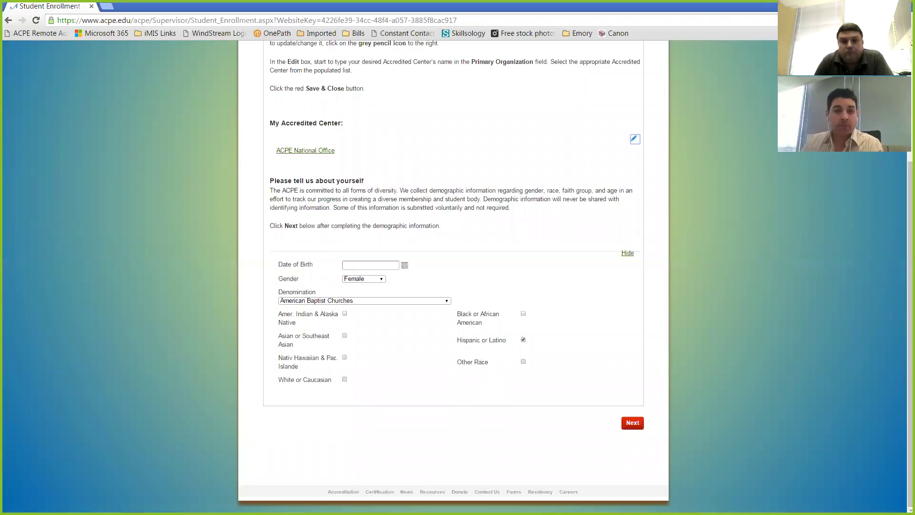
scroll(585, 335, "up", 4)
scroll(585, 336, "down", 4)
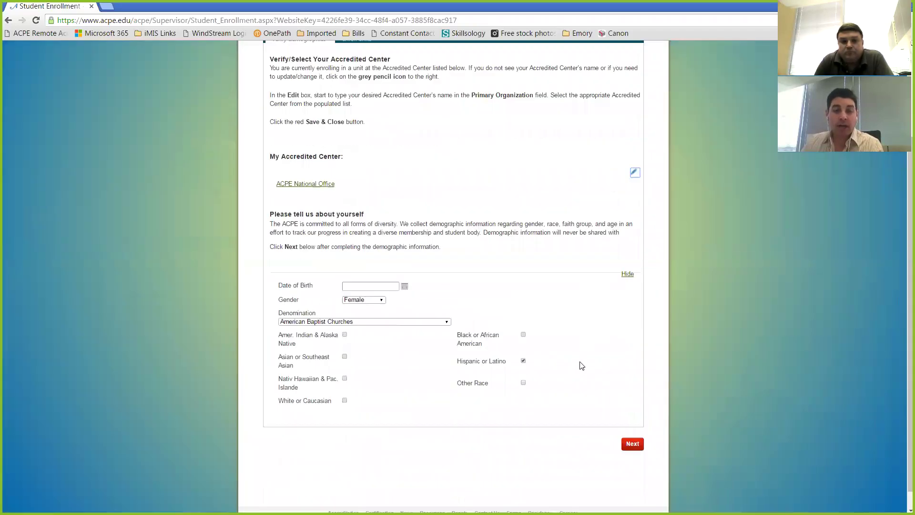
Continue to the enroll-units step, sort records by Level of CPE, and start a new enrollment
left_click(633, 423)
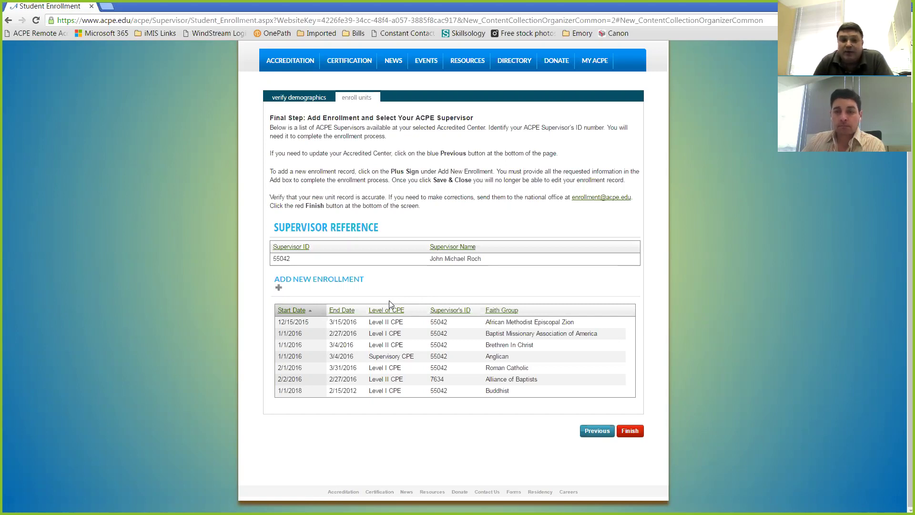
left_click(368, 312)
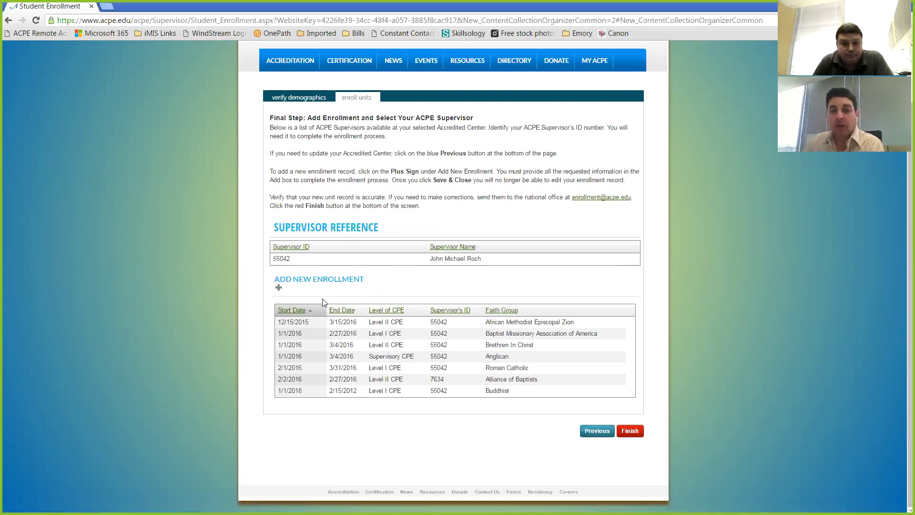
left_click(279, 289)
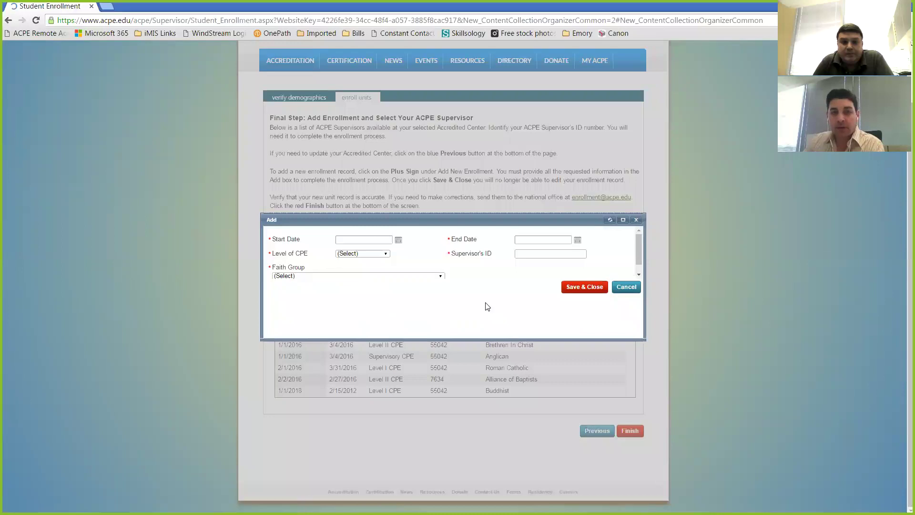
Set dates 4/4/2016 to 4/22/2016, level Supervisory CPE, and the supervisor's ID
left_click(399, 240)
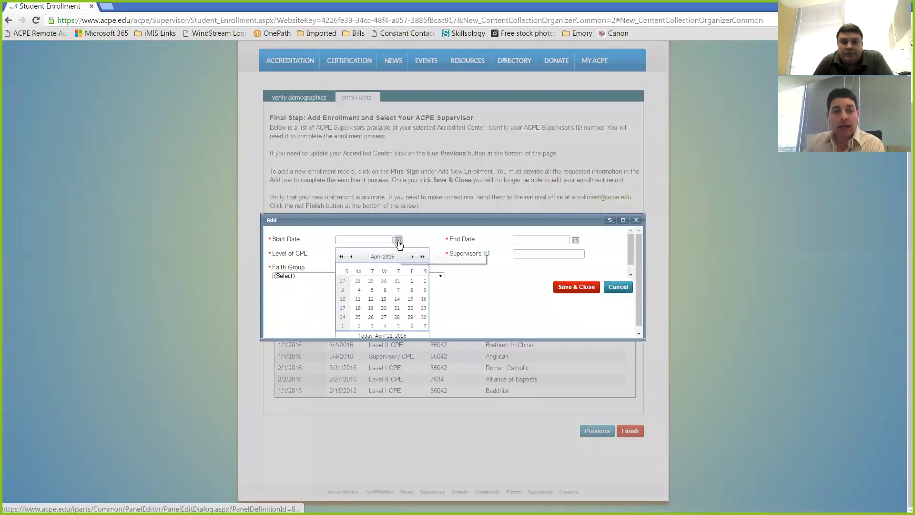
left_click(359, 291)
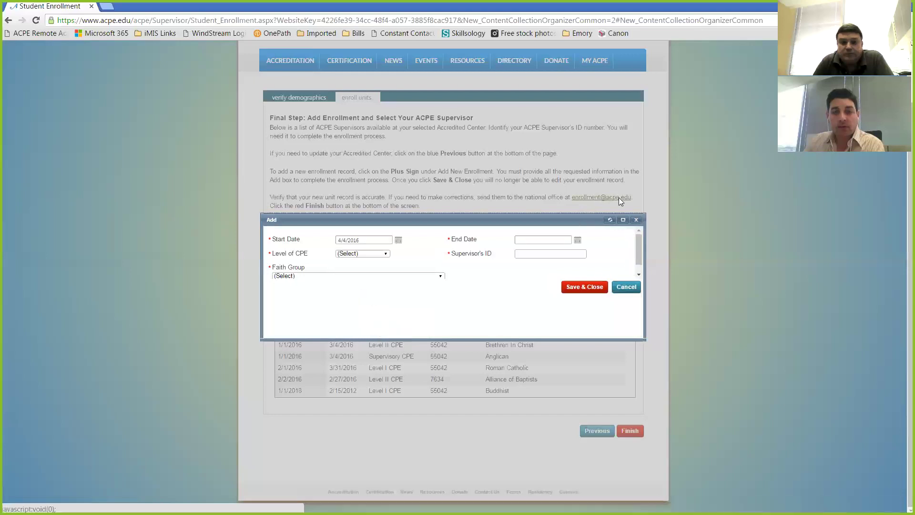
left_click(577, 240)
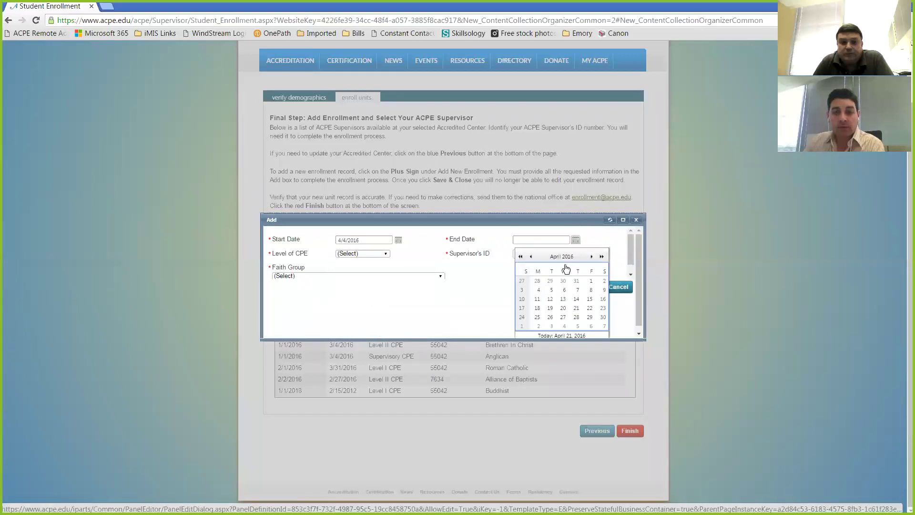
left_click(587, 310)
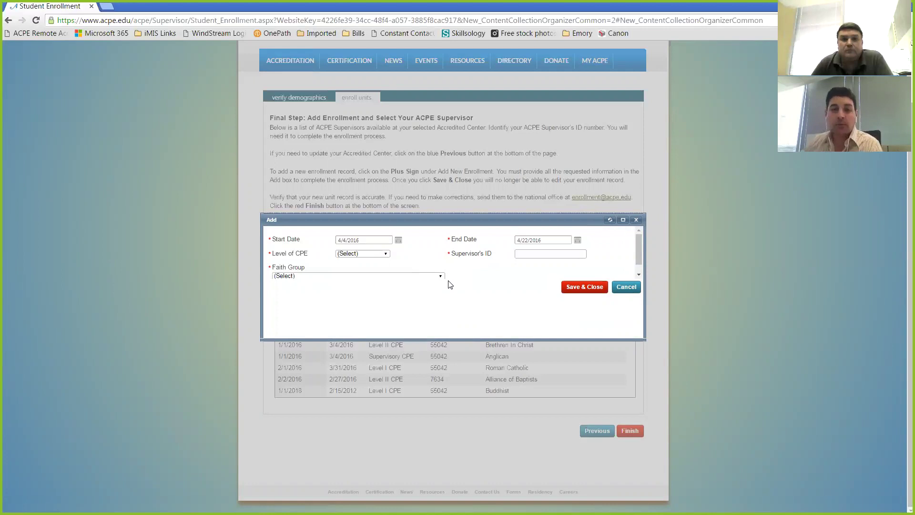
left_click(379, 254)
left_click(364, 285)
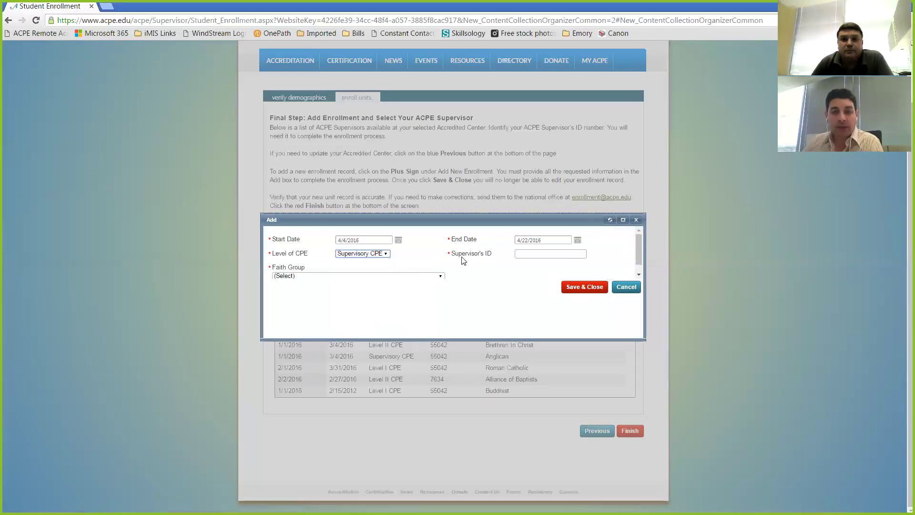
left_click(550, 256)
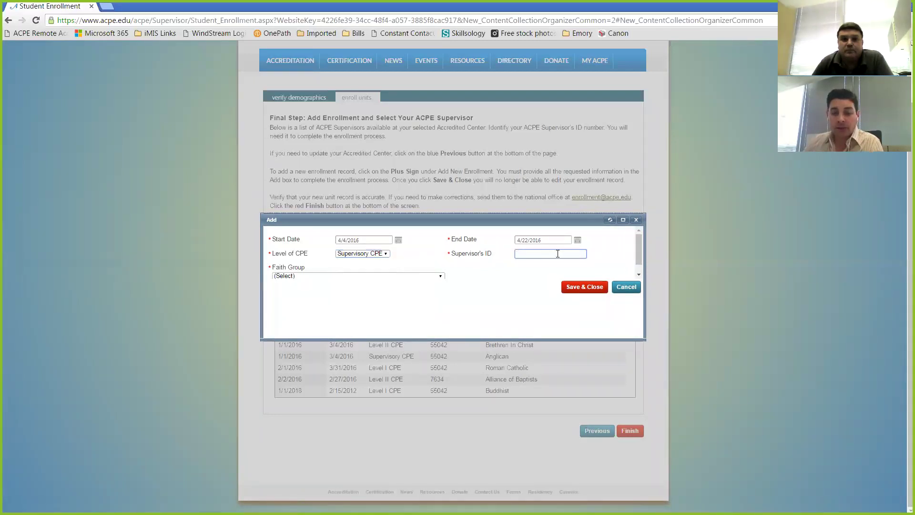
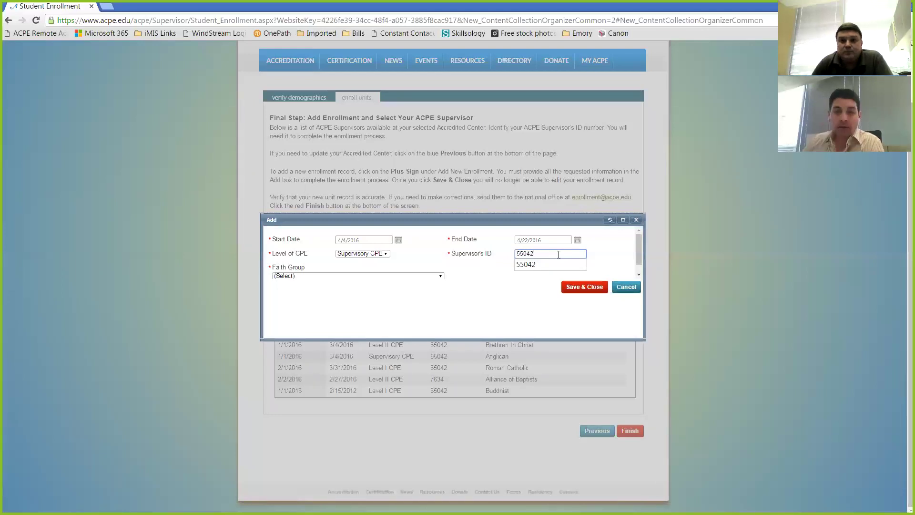
left_click(526, 264)
Choose Baptist General Conference as the faith group and save the enrollment
left_click_drag(493, 225, 482, 296)
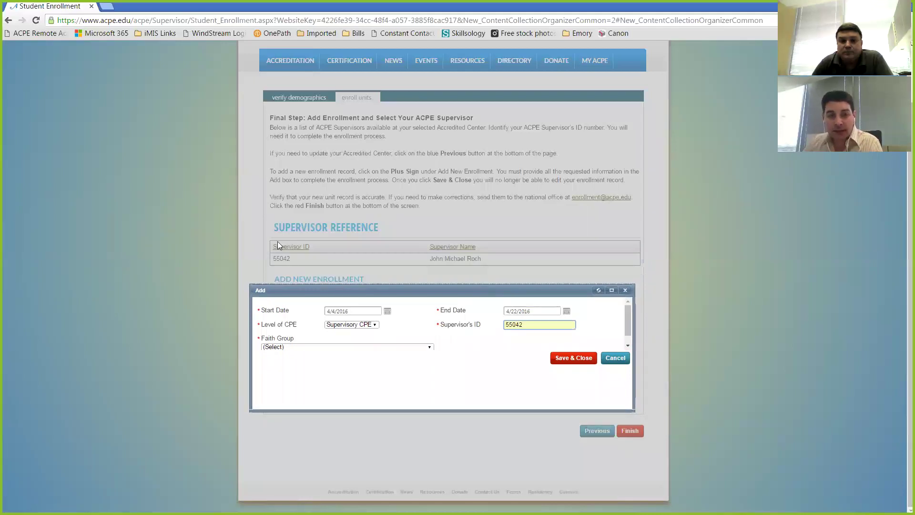
left_click_drag(329, 291, 346, 111)
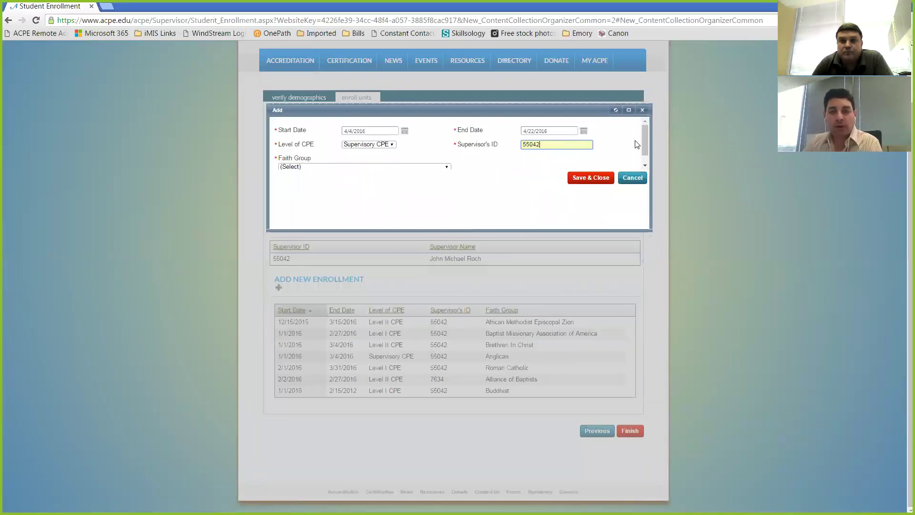
scroll(642, 136, "down", 1)
left_click(448, 158)
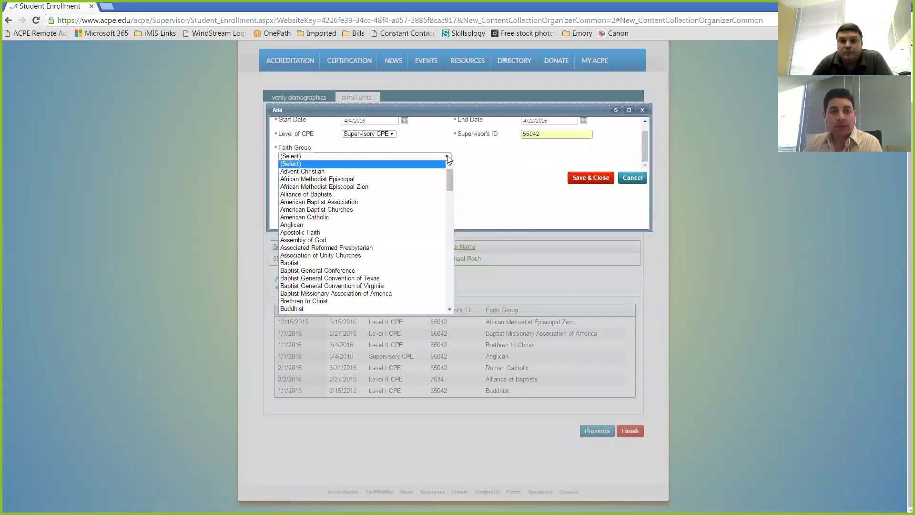
key("Escape")
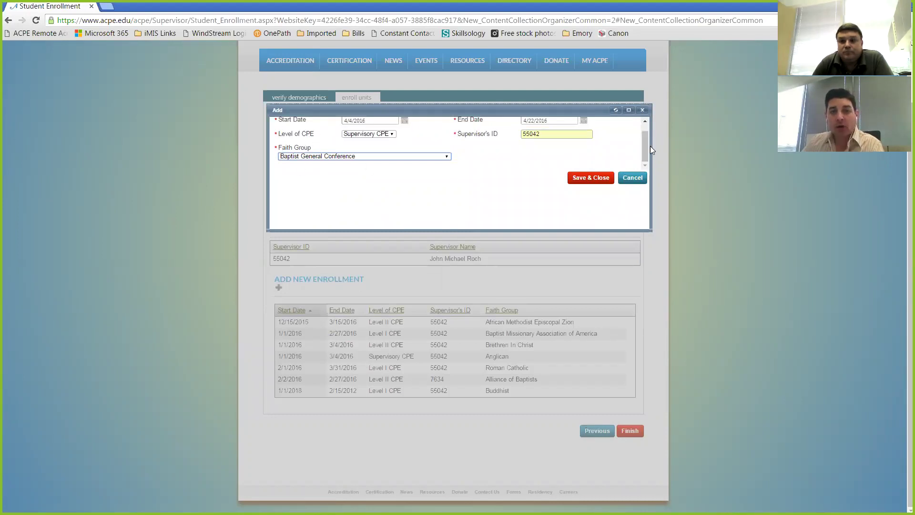
scroll(646, 151, "up", 1)
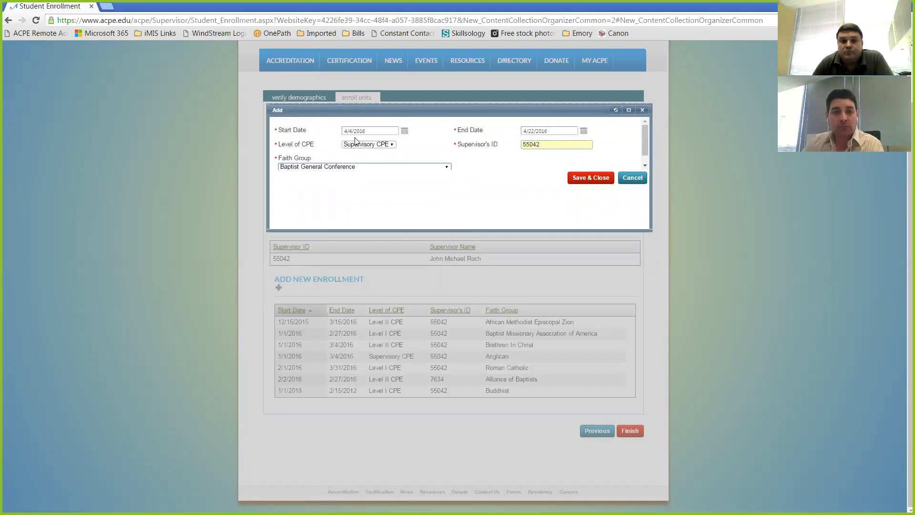
left_click(591, 178)
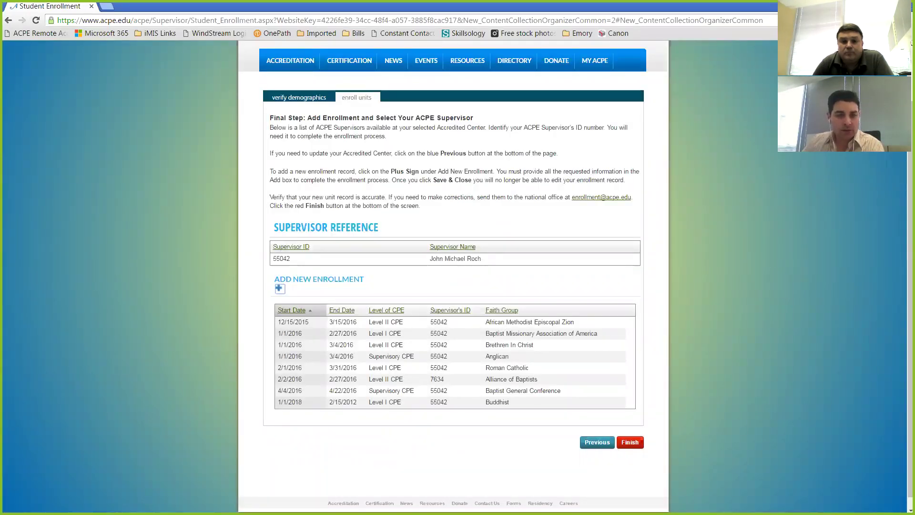
Sort enrollments by start date, newest first, and finish submitting the enrollment
left_click(298, 312)
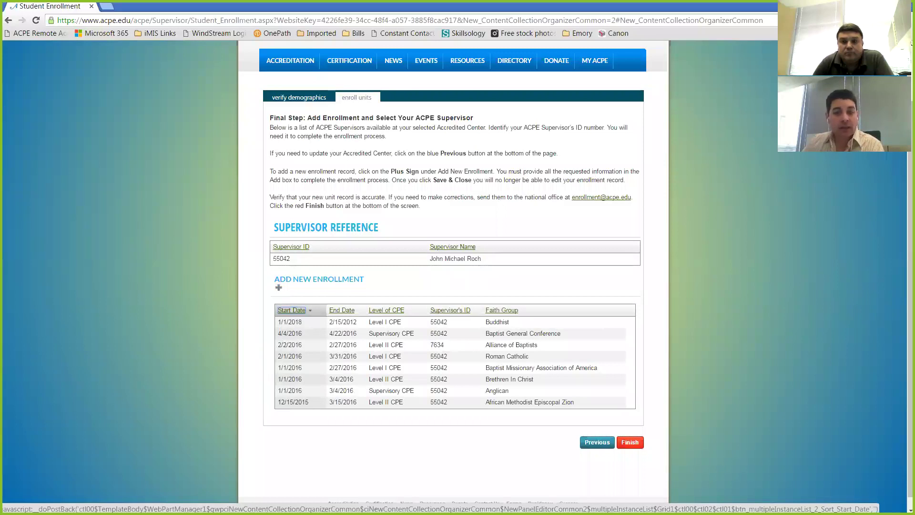
left_click(630, 442)
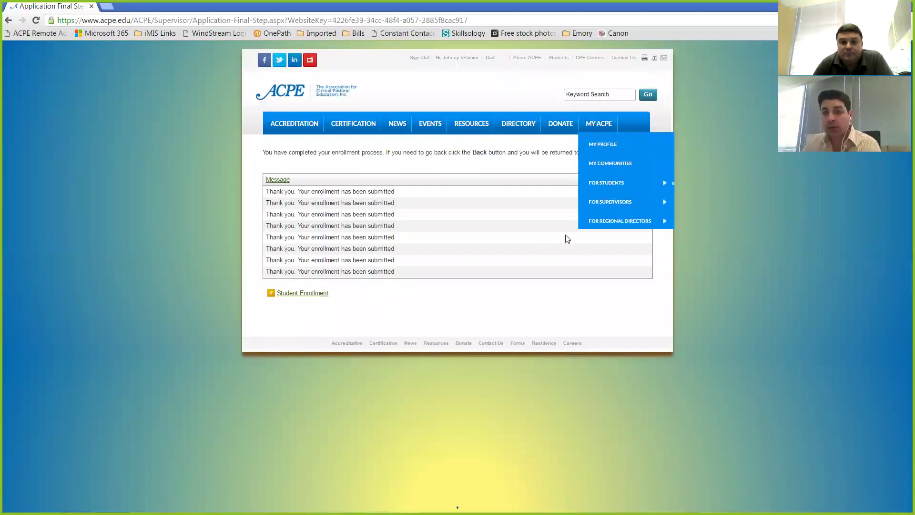
Open My Profile and view the orders, then the race and ethnicity details
mouse_move(604, 123)
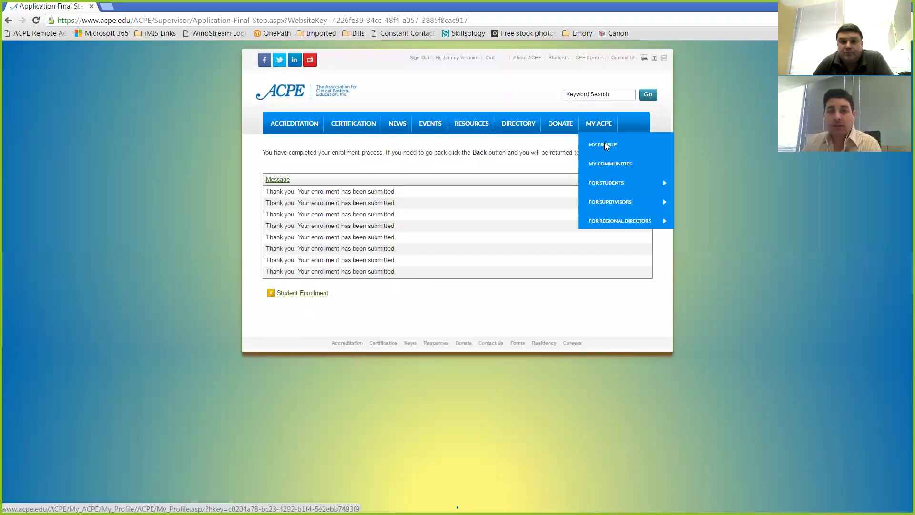
left_click(604, 144)
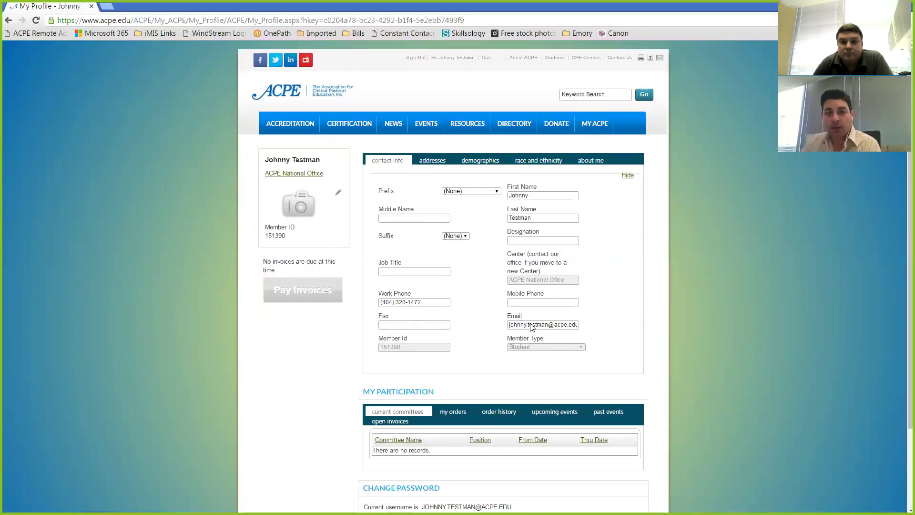
scroll(634, 267, "down", 2)
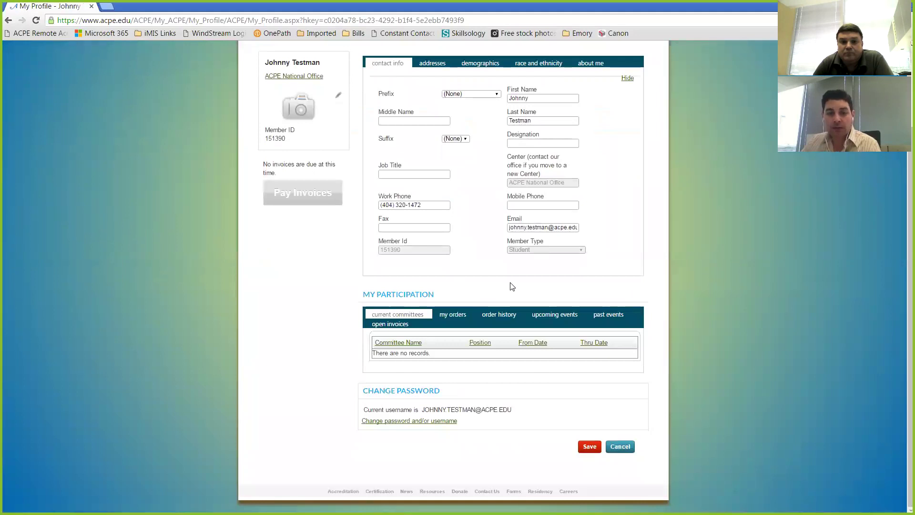
left_click(448, 315)
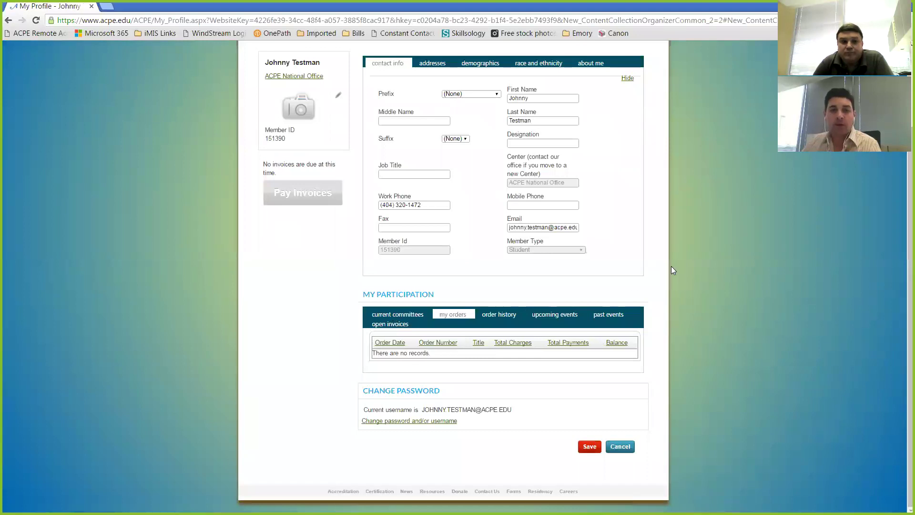
scroll(671, 266, "up", 2)
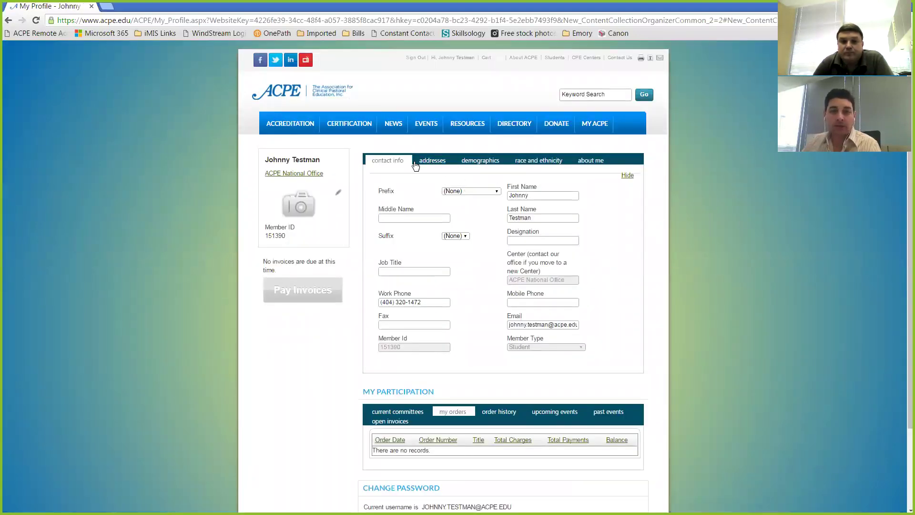
left_click(546, 162)
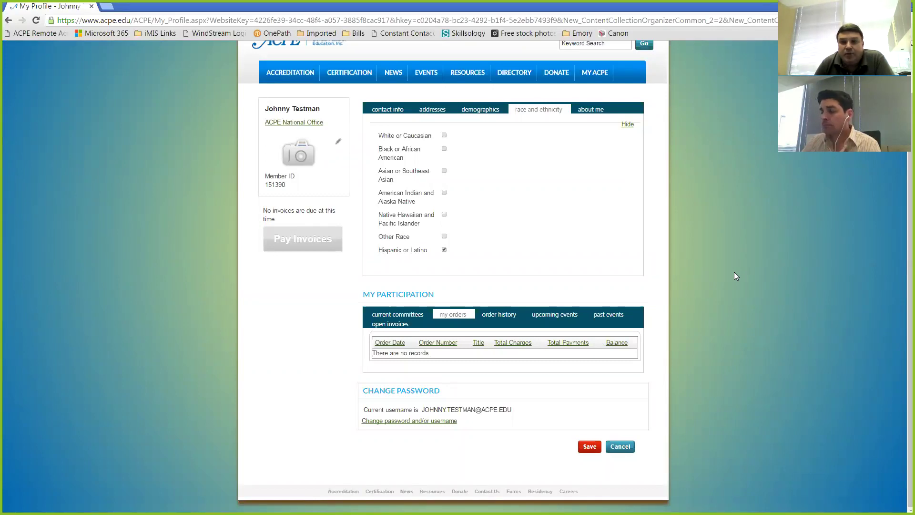
scroll(723, 274, "up", 1)
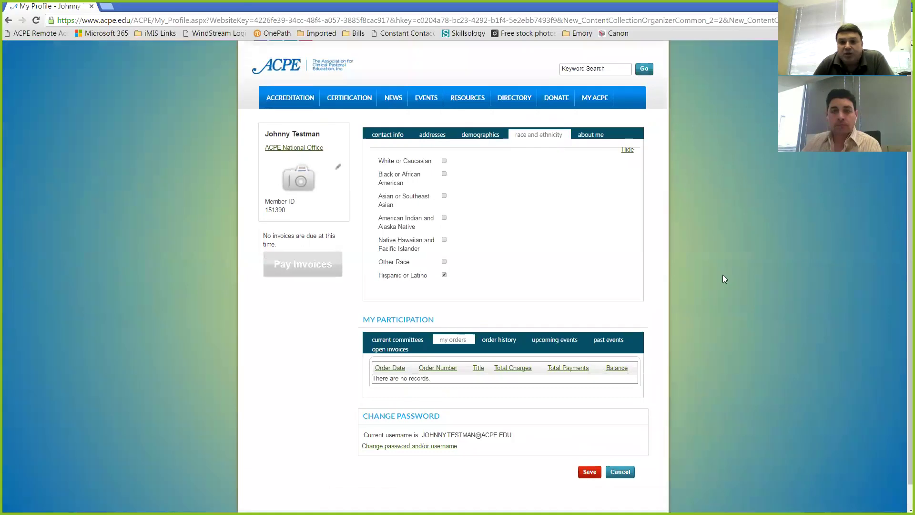
scroll(723, 275, "up", 1)
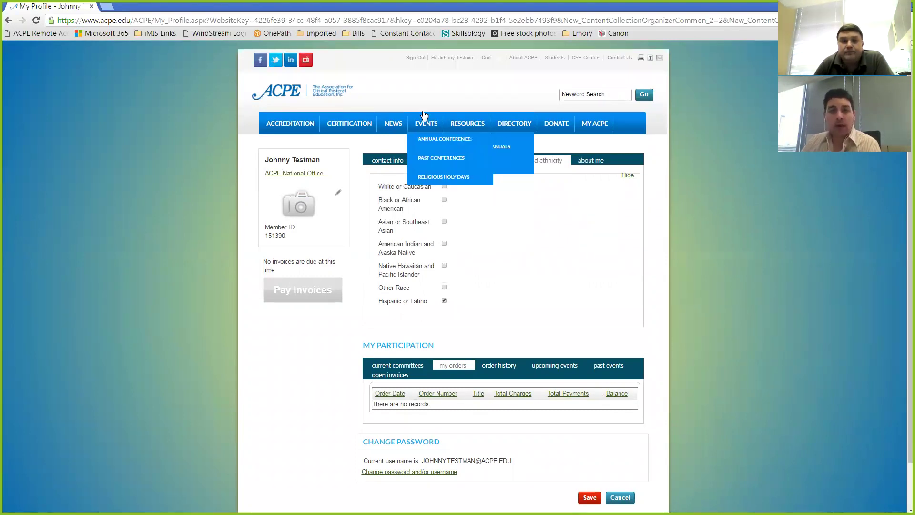
Sign out and sign back in as the test student, retrying after a rejected password
left_click(416, 61)
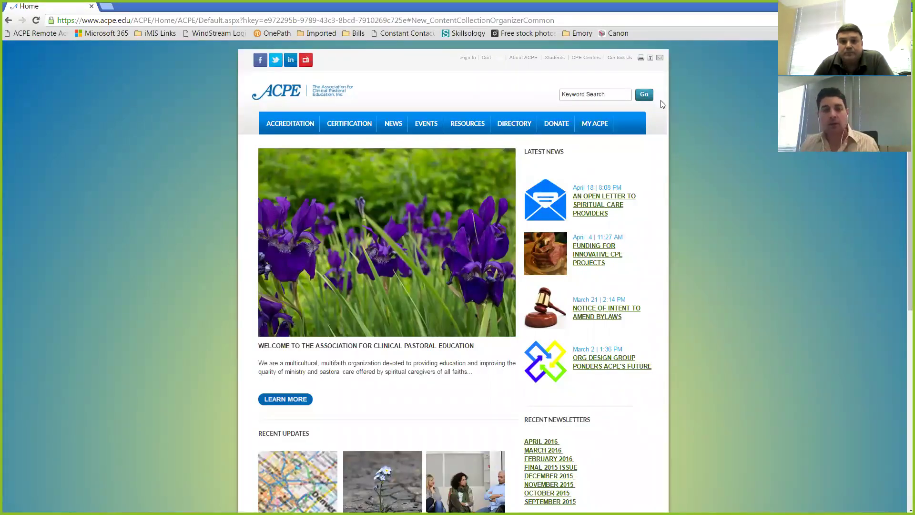
left_click(465, 58)
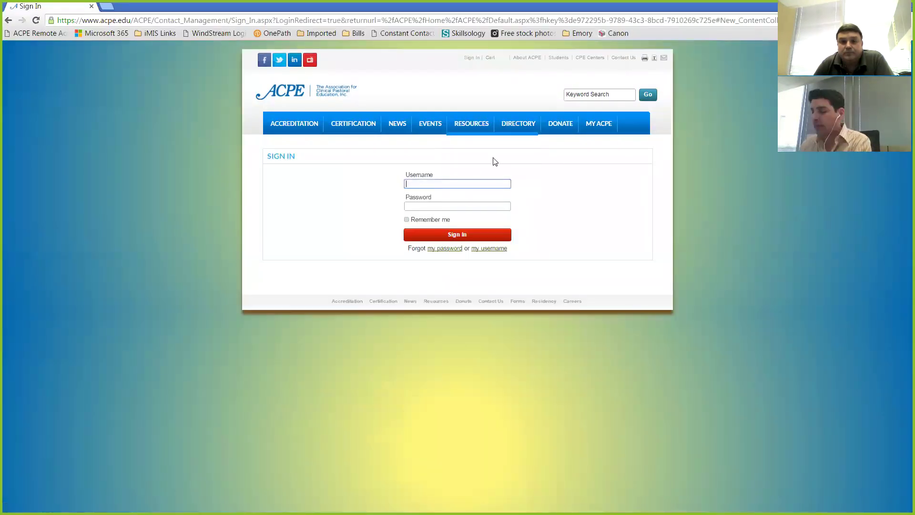
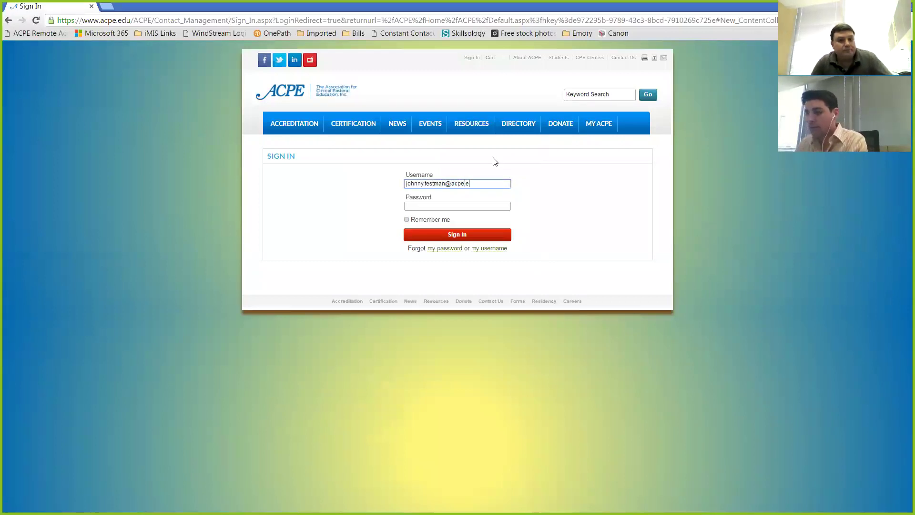
key("Tab")
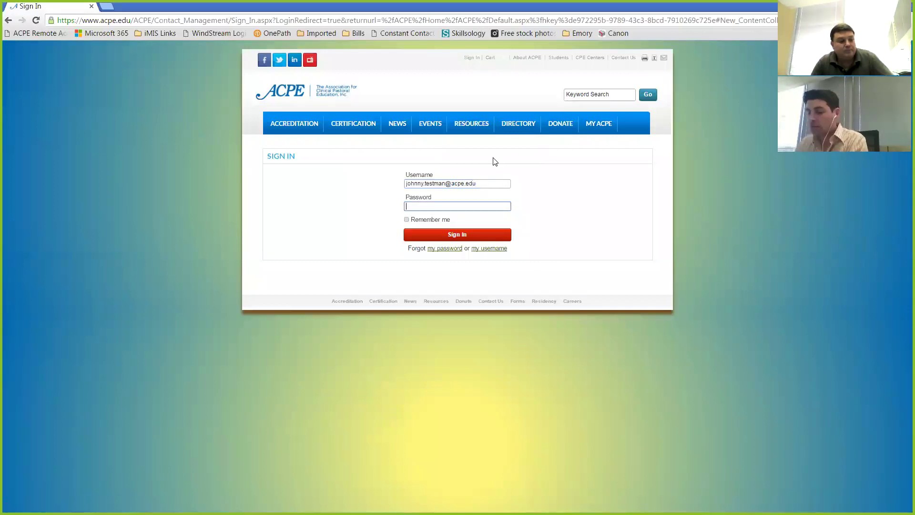
type("••••••••••")
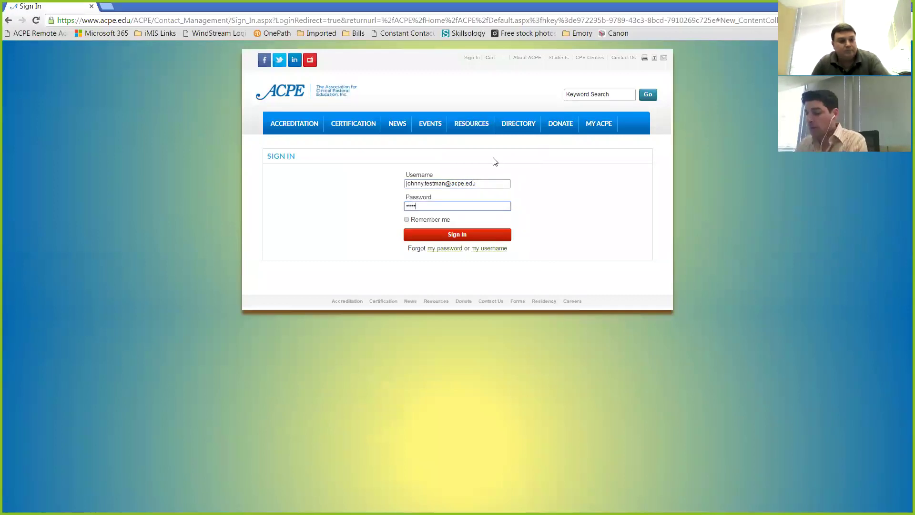
key("Return")
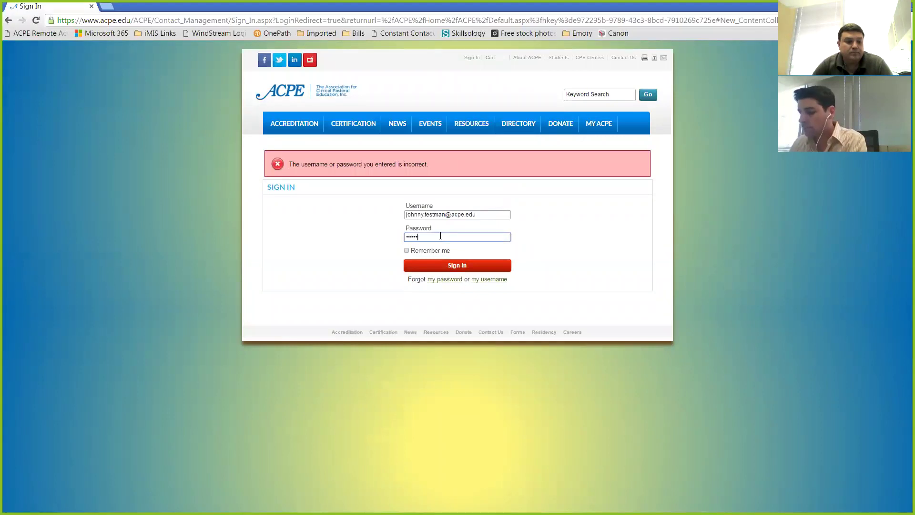
type("•••••••••")
key("Return")
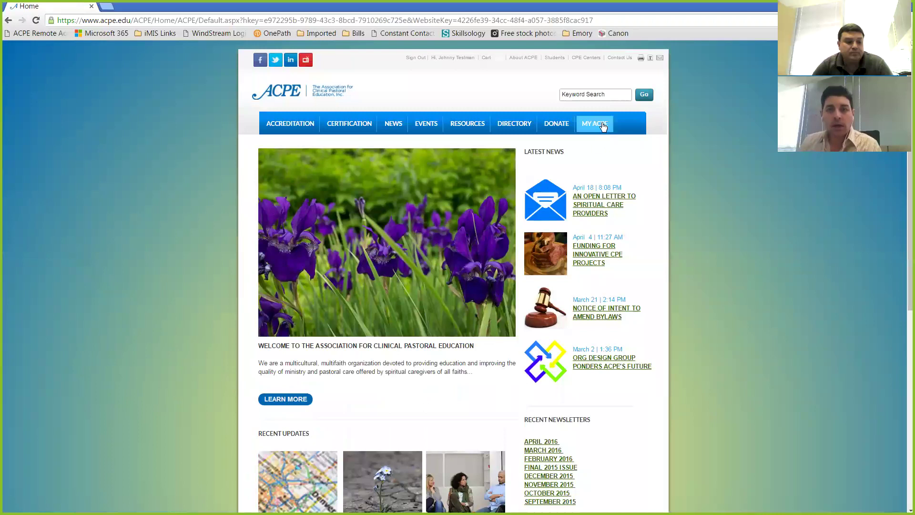
Open the student Enroll in Unit form, then go to the Students section page
mouse_move(603, 126)
mouse_move(619, 183)
left_click(708, 185)
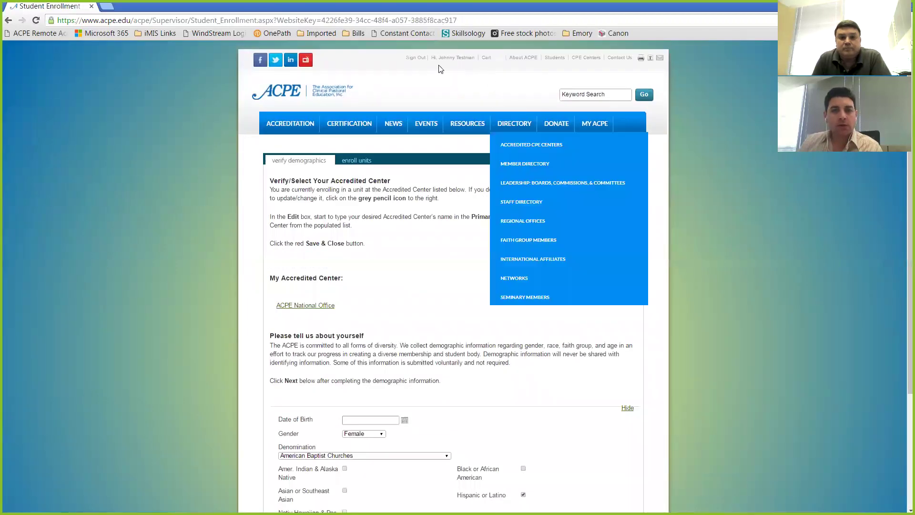
left_click(554, 58)
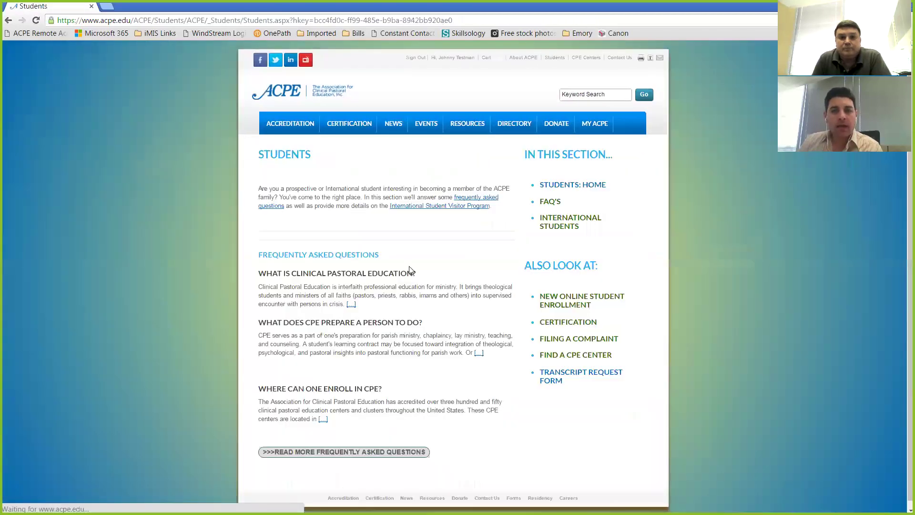
left_click(566, 306)
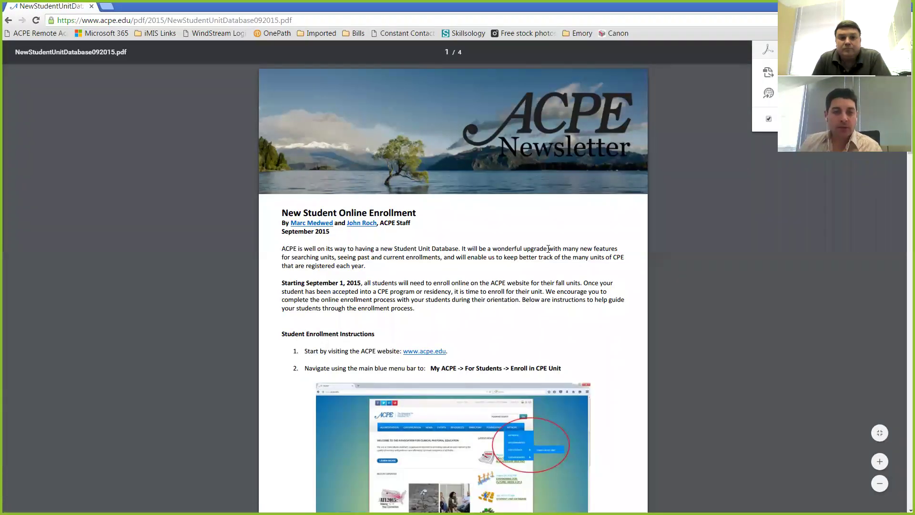
scroll(548, 249, "down", 12)
scroll(543, 244, "down", 15)
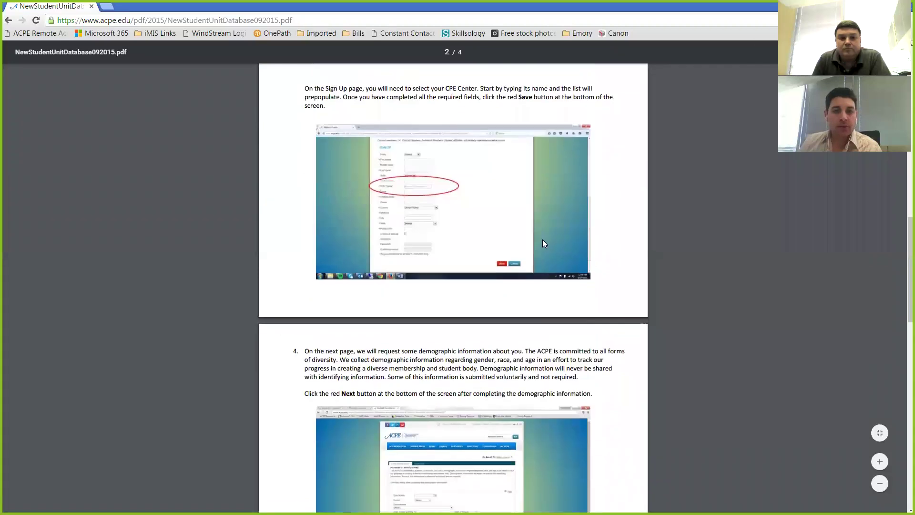
scroll(520, 252, "down", 5)
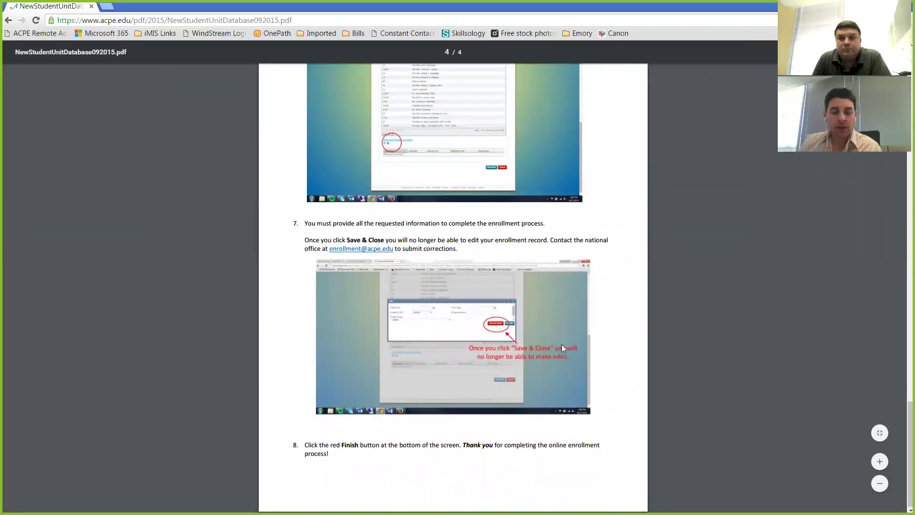
scroll(546, 339, "up", 5)
scroll(547, 337, "up", 15)
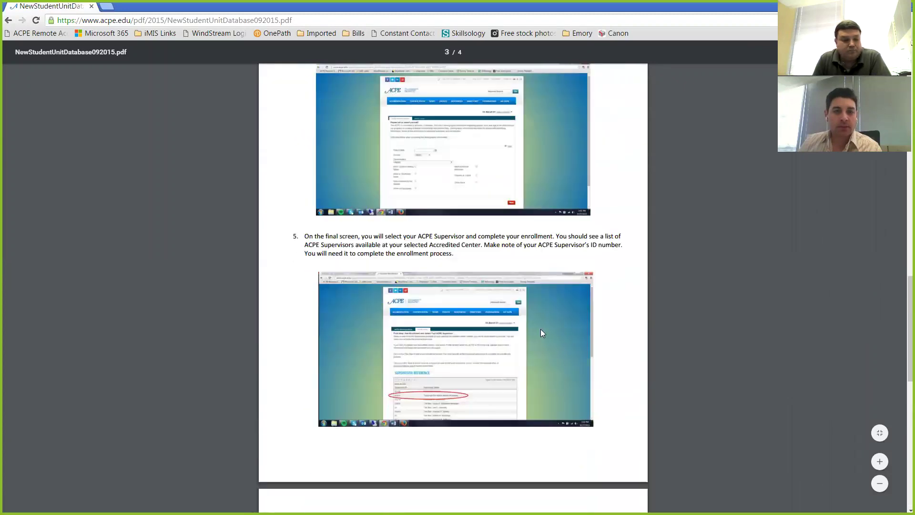
scroll(540, 328, "up", 12)
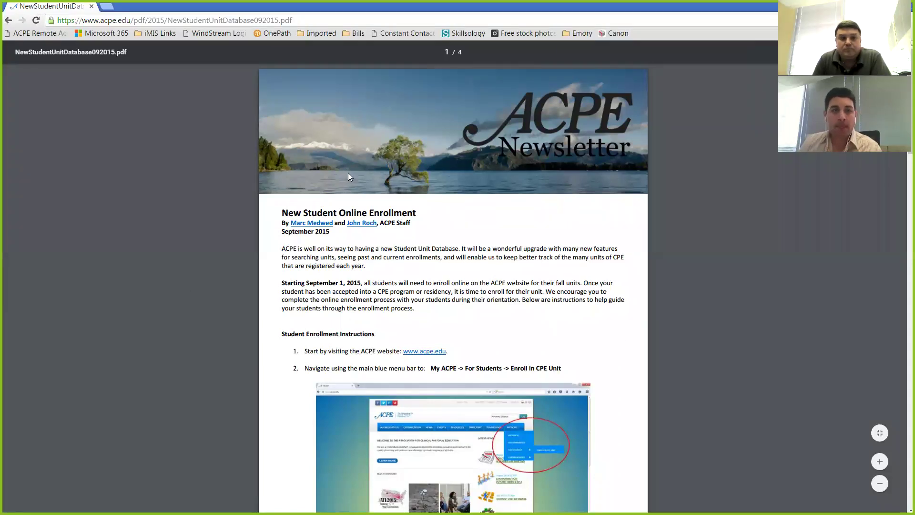
left_click(9, 20)
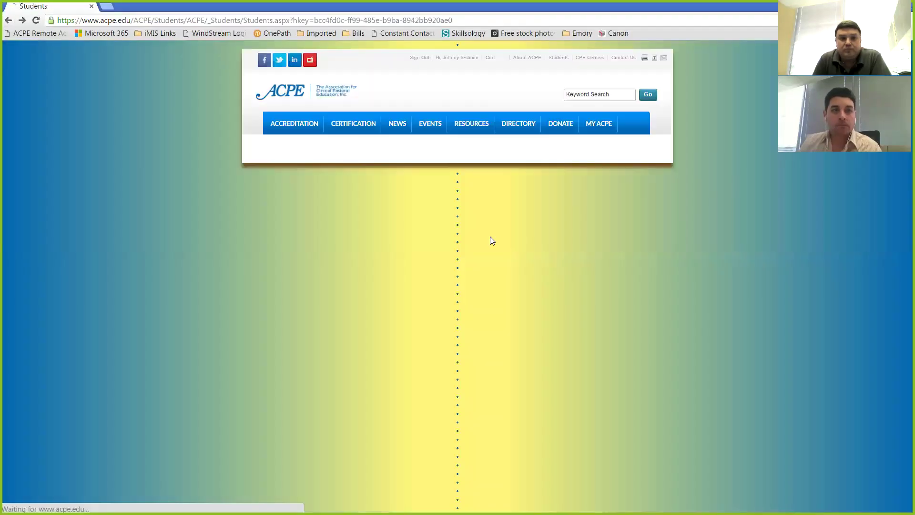
Sign the test student out and open the supervisor's Register Student Units page
left_click(415, 57)
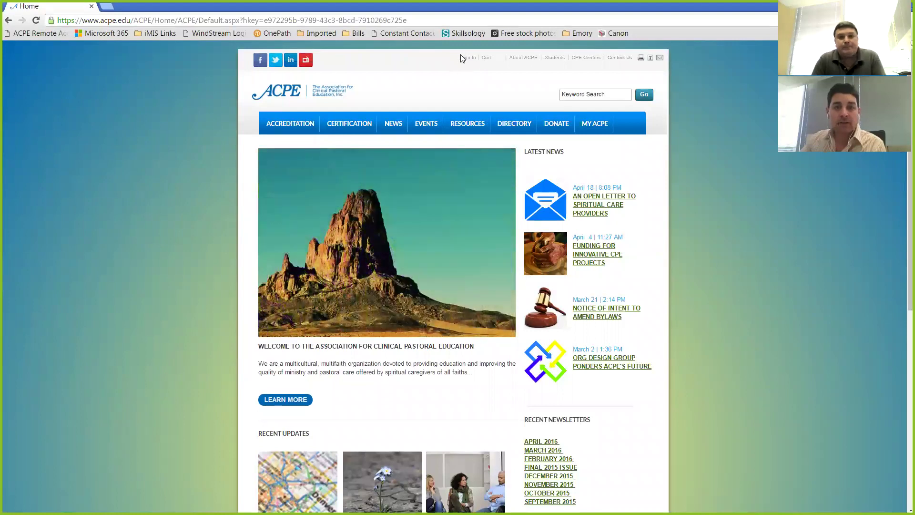
mouse_move(596, 126)
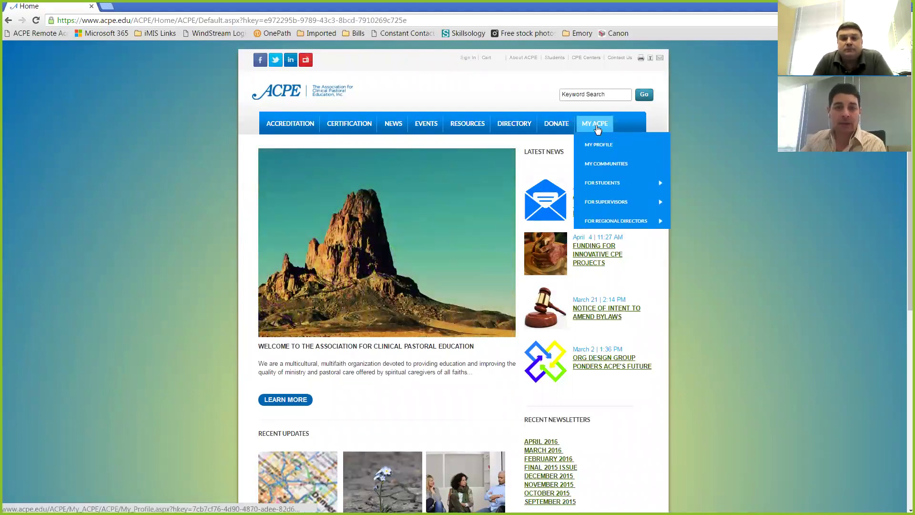
mouse_move(593, 205)
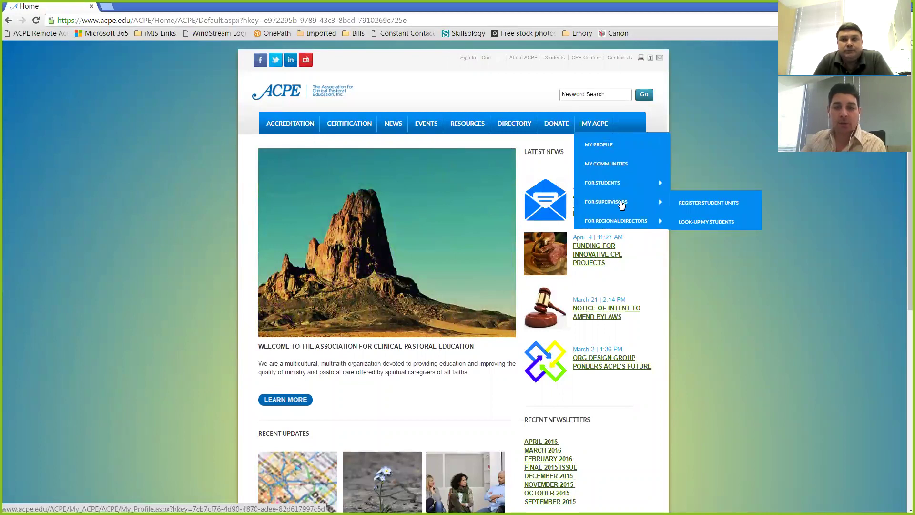
left_click(702, 203)
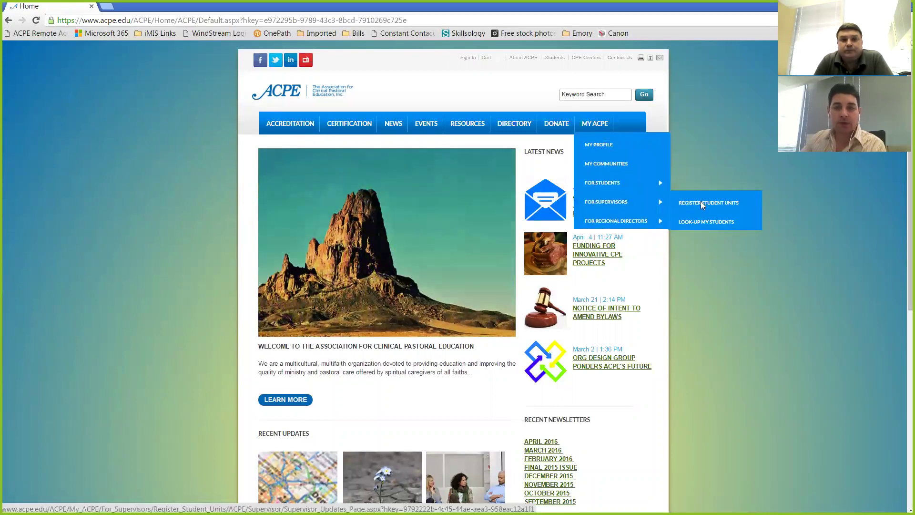
Sign in to the ACPE site with the supervisor's username and password
left_click(444, 190)
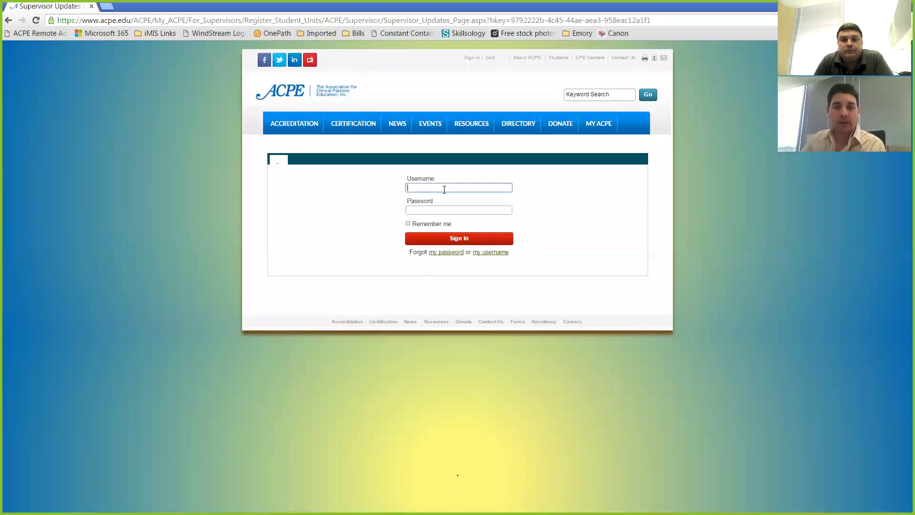
type("john")
key("Tab")
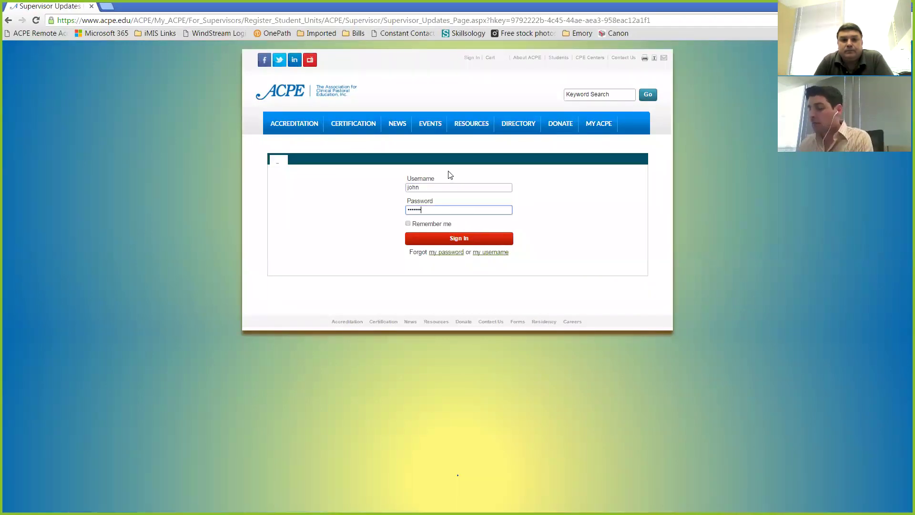
key("Return")
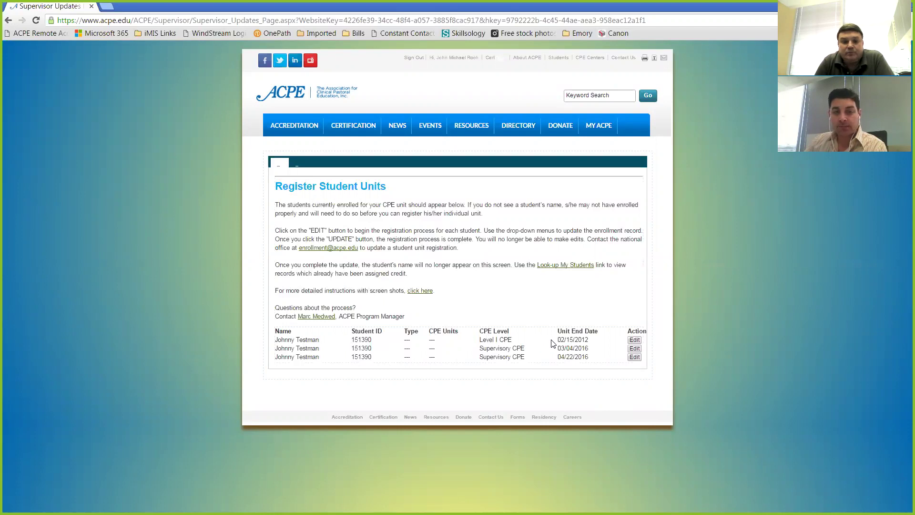
Register the first unit as Standard, 1.0 CPE units, Level II CPE, ending in 2016
left_click(635, 340)
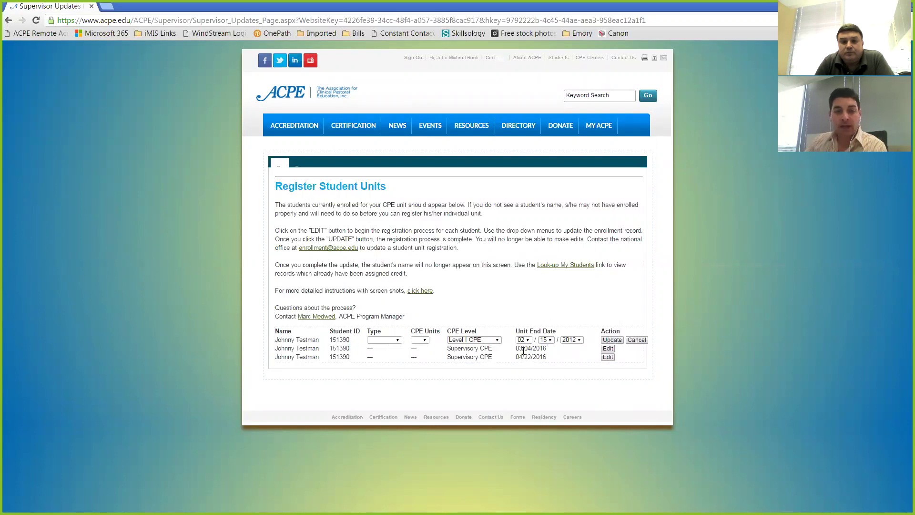
left_click(397, 340)
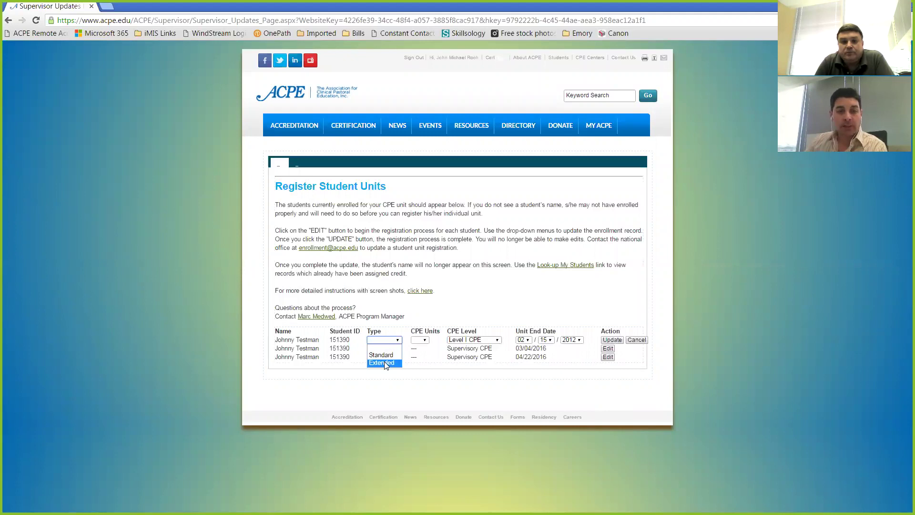
left_click(388, 358)
left_click(424, 340)
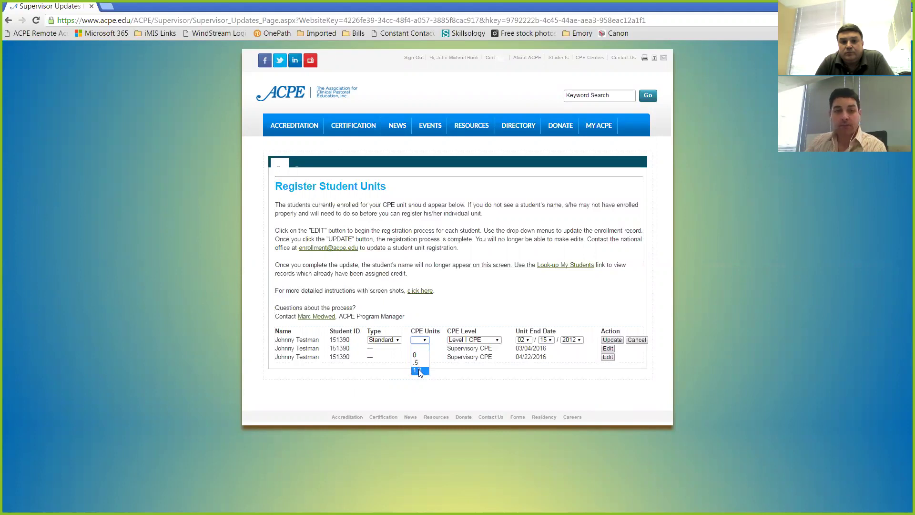
left_click(495, 340)
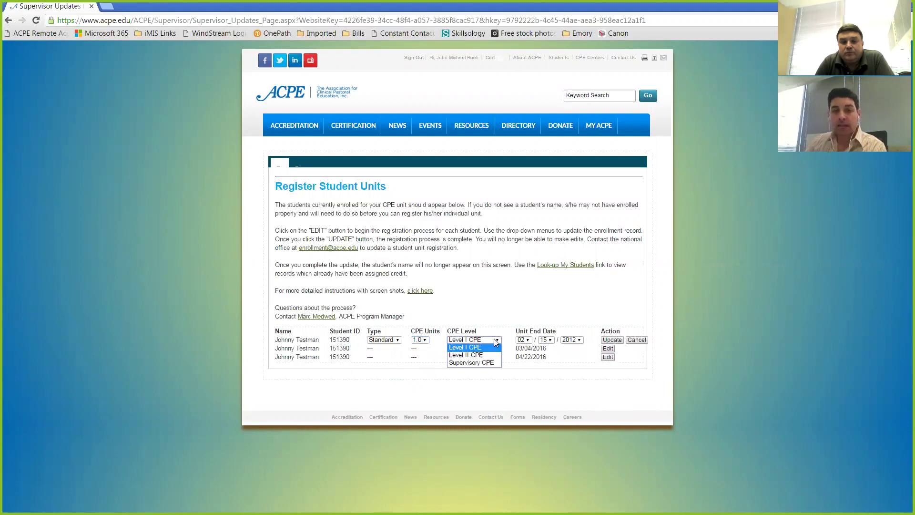
left_click(465, 354)
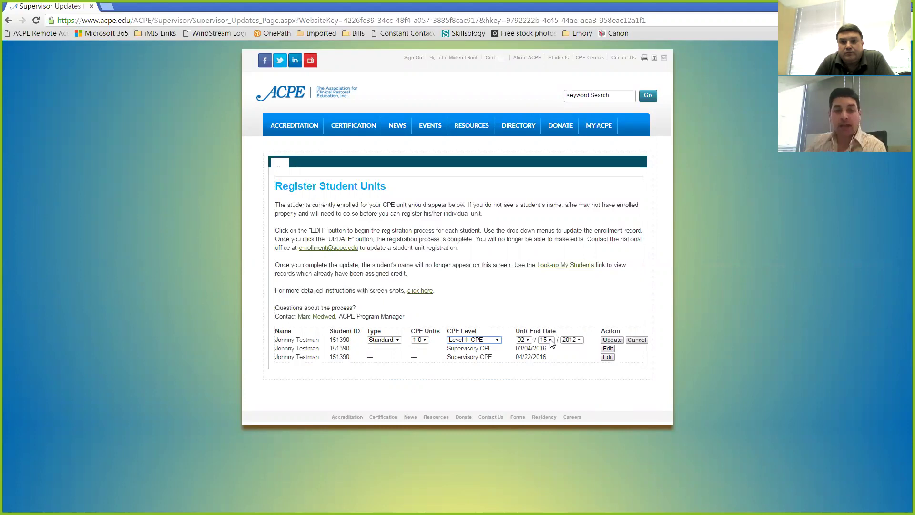
left_click(578, 340)
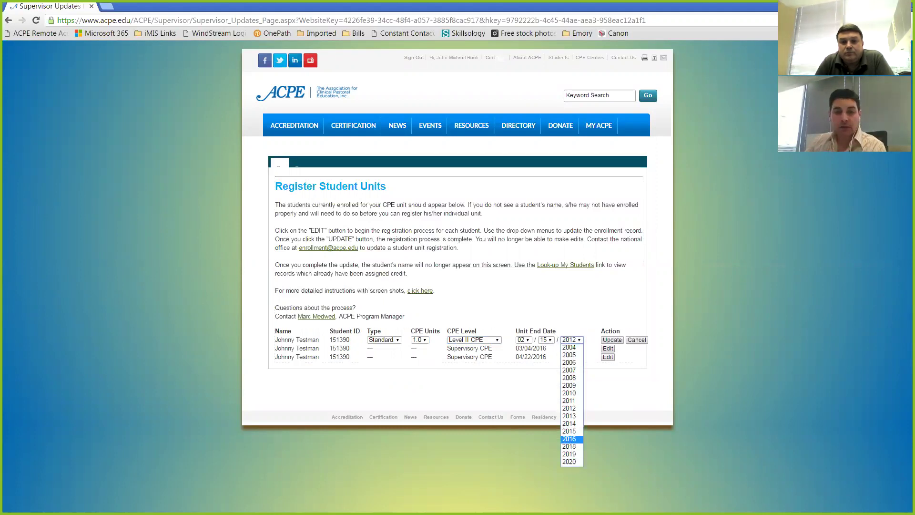
left_click(569, 439)
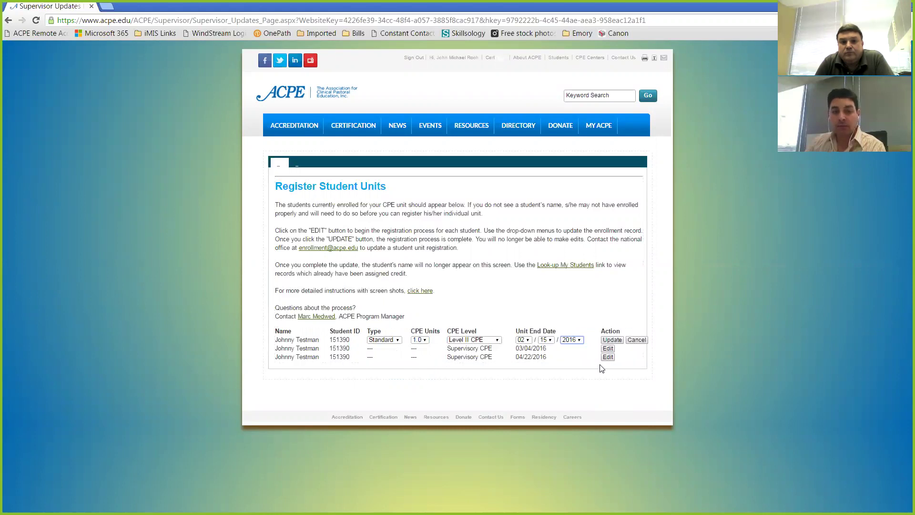
left_click(613, 340)
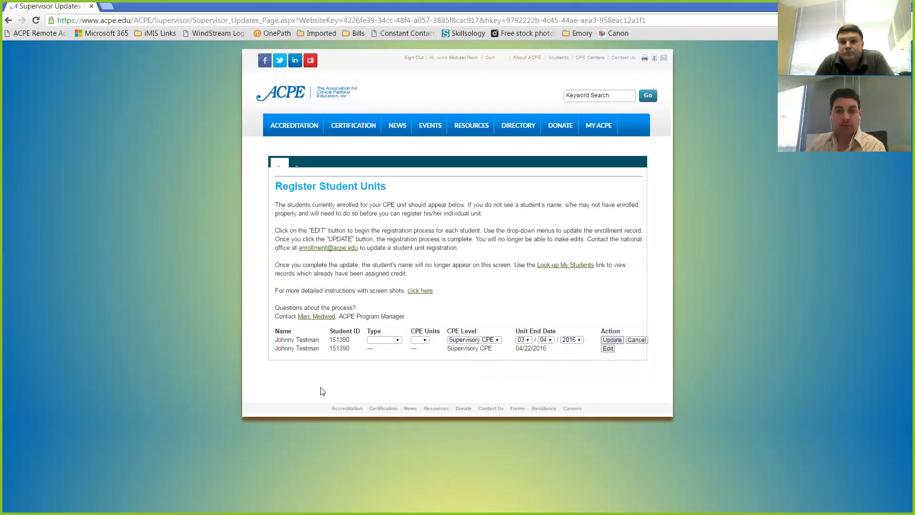
Edit the 03/04/2016 Supervisory CPE row, choosing Extended type and .5 CPE units
left_click(292, 340)
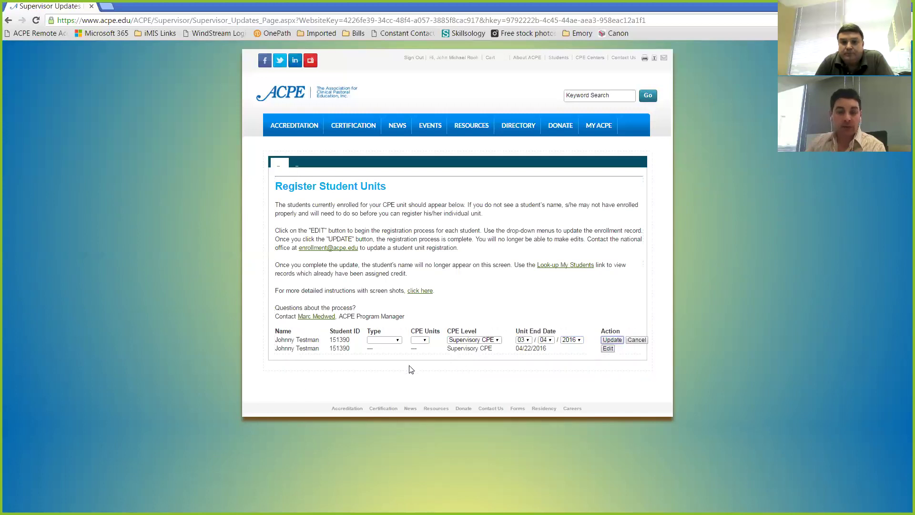
left_click(397, 341)
left_click(385, 364)
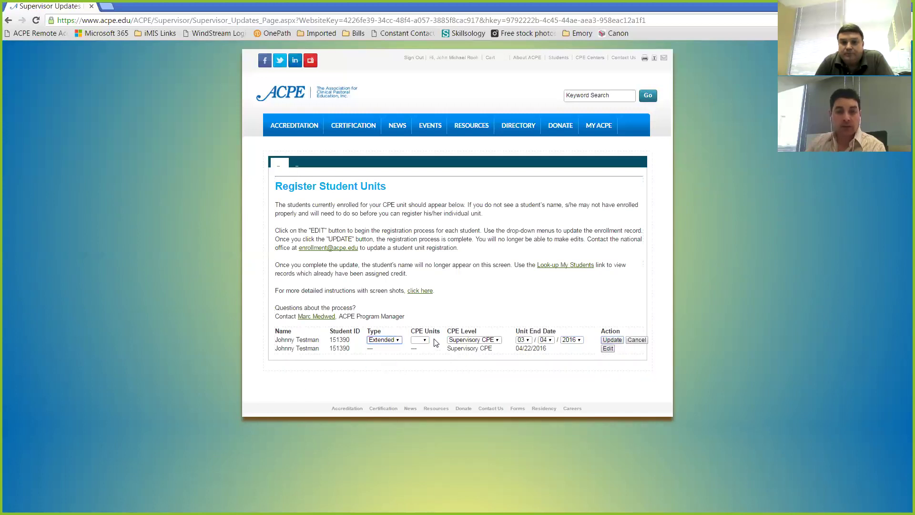
left_click(422, 340)
left_click(418, 362)
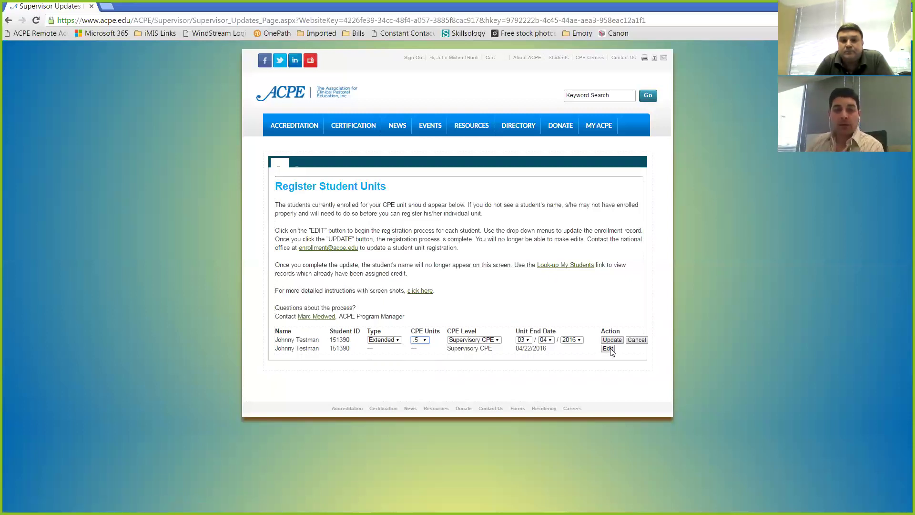
Cancel the pending edits, retry the 03/04/2016 unit as Standard, then abandon editing
left_click(637, 340)
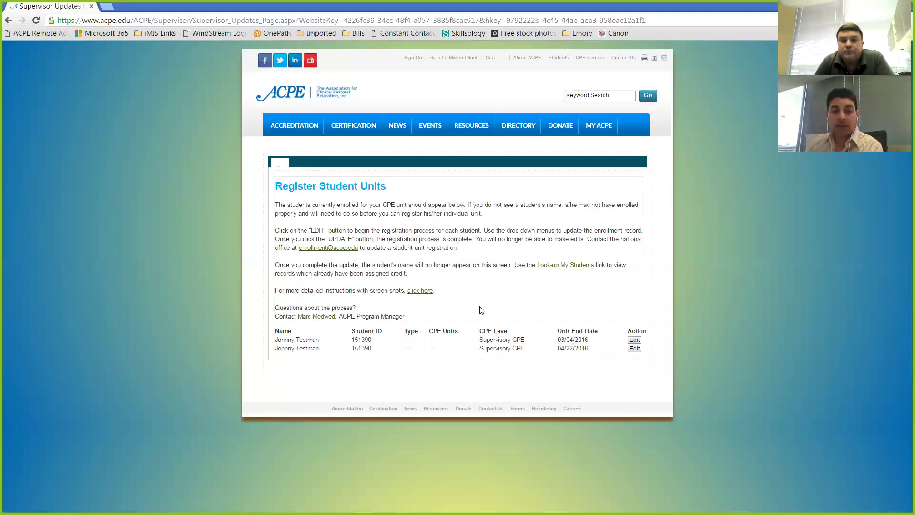
left_click(635, 340)
left_click(391, 339)
left_click(388, 355)
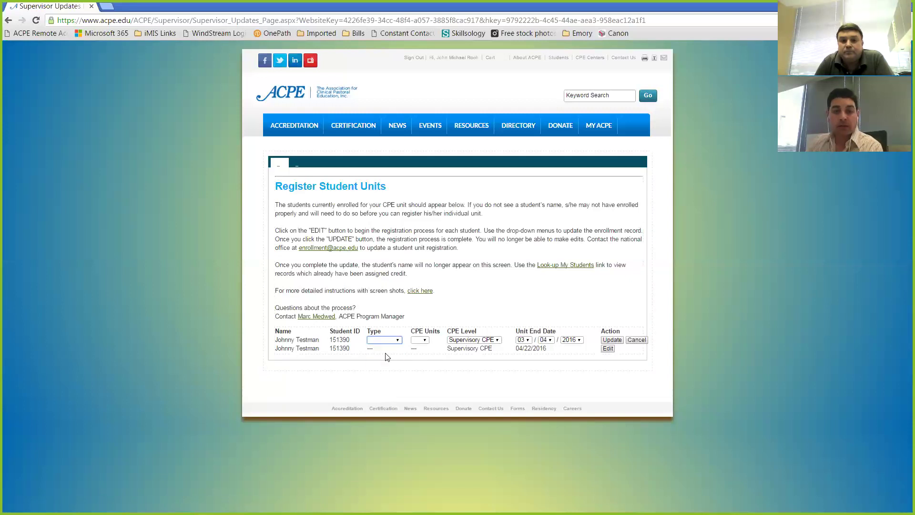
left_click(610, 341)
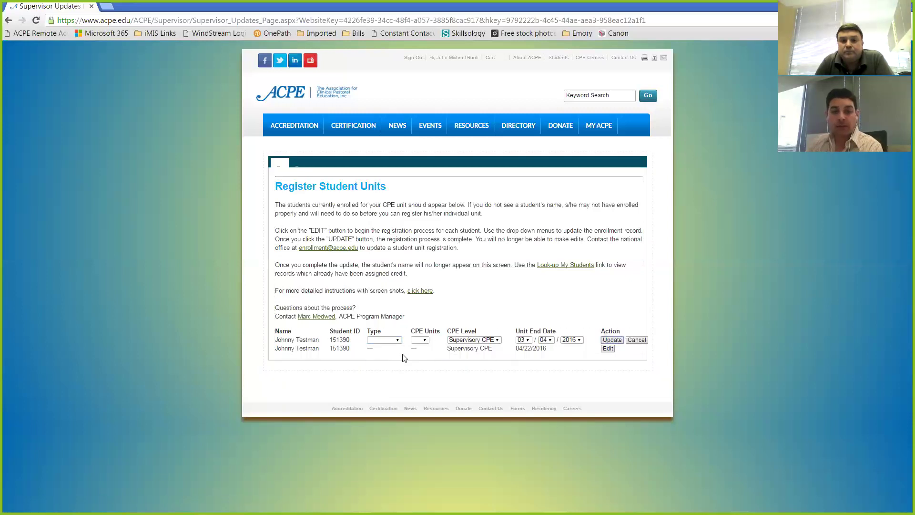
left_click(437, 340)
left_click(638, 342)
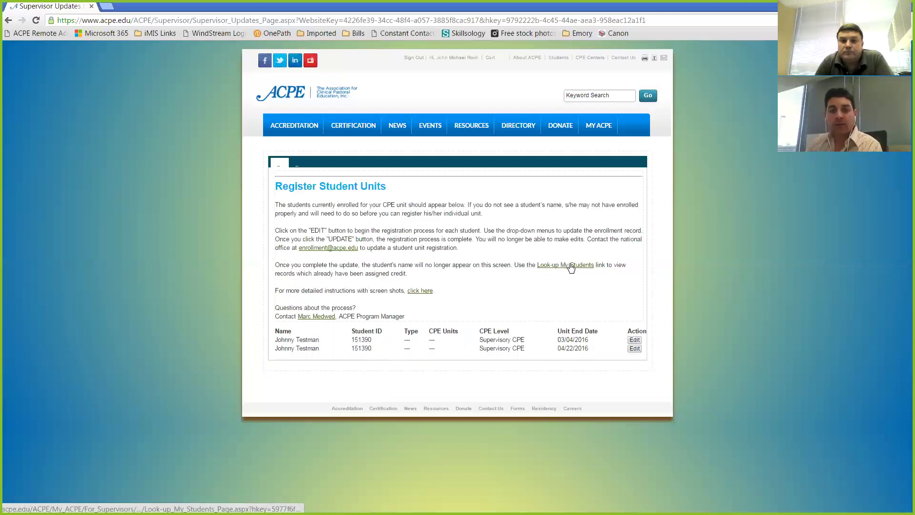
Go to Look-up My Students through the MY ACPE > For Supervisors menu
mouse_move(596, 135)
mouse_move(613, 204)
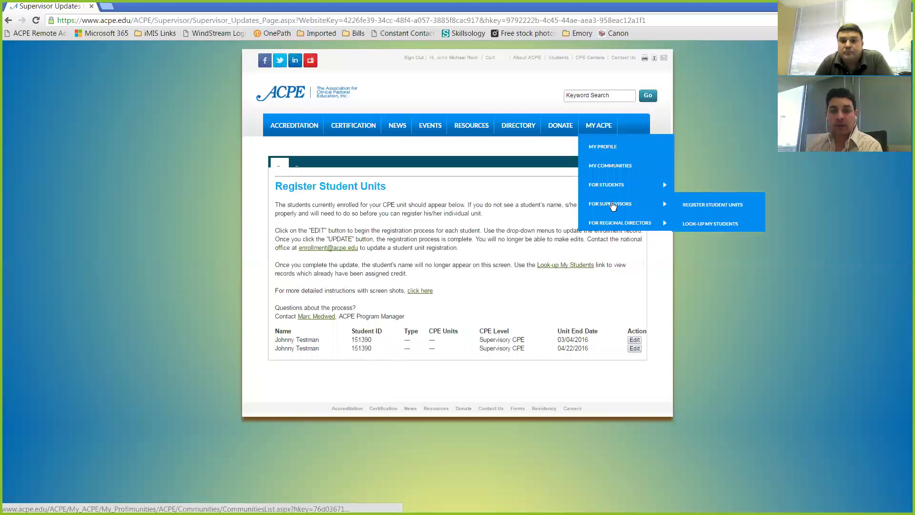
left_click(698, 227)
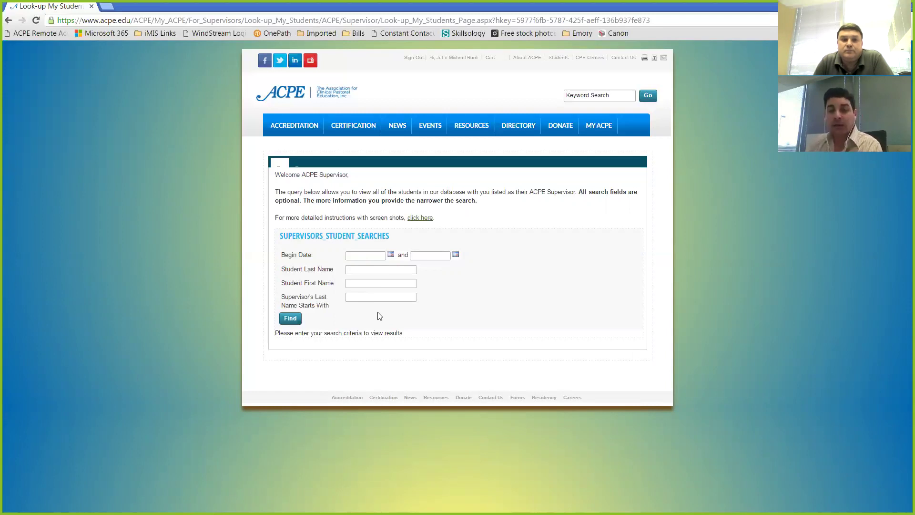
Search by the supervisor's last name to list the test student's six unit records
left_click(355, 299)
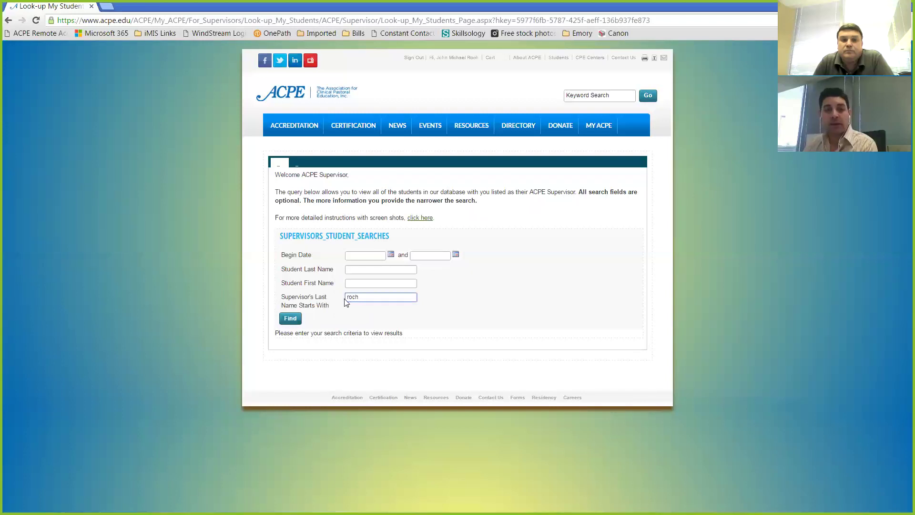
left_click(290, 319)
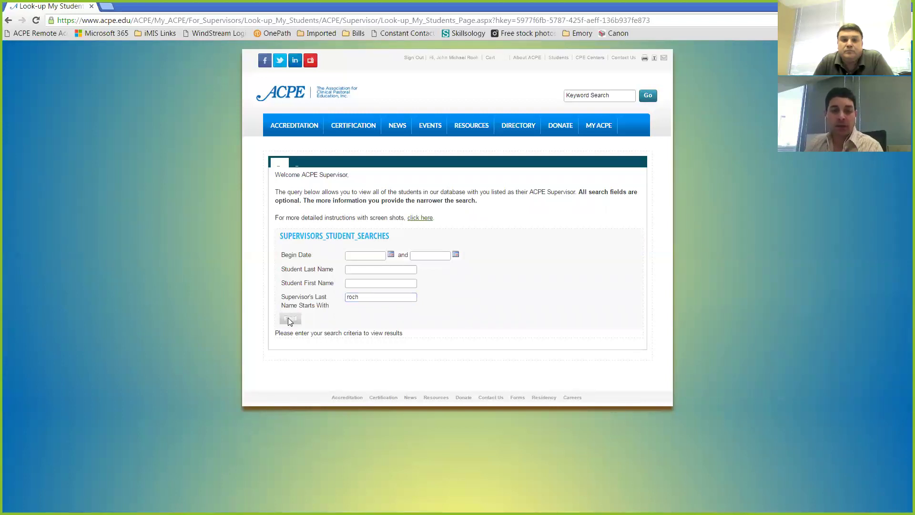
scroll(405, 306, "down", 2)
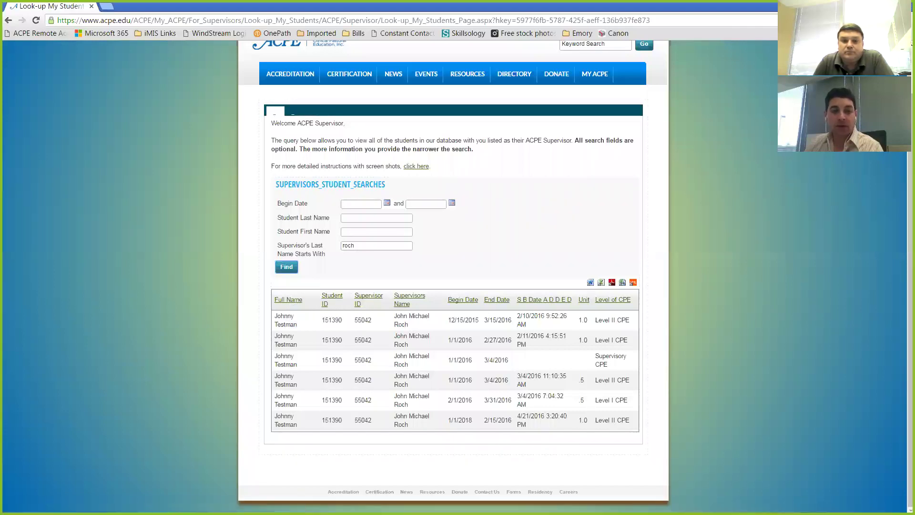
Sort the results by End Date, then S B Date A D D E D, then Unit
left_click(497, 300)
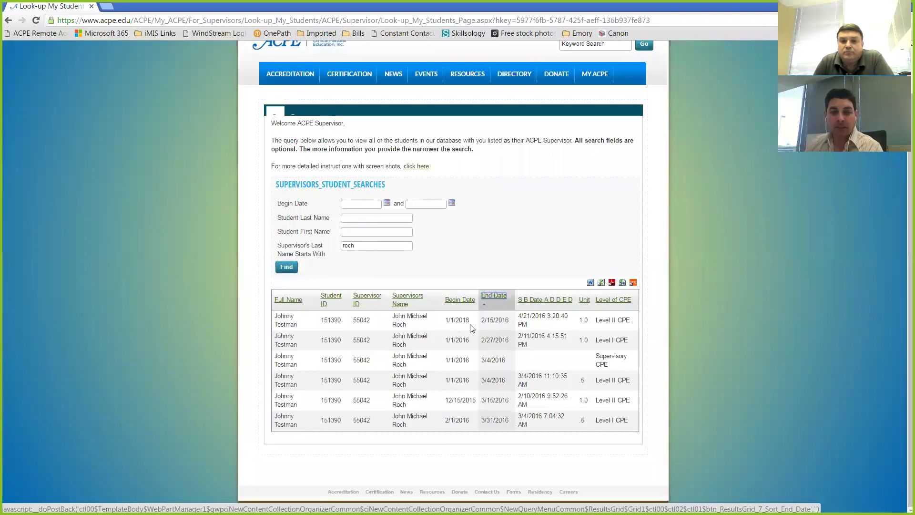
left_click(544, 298)
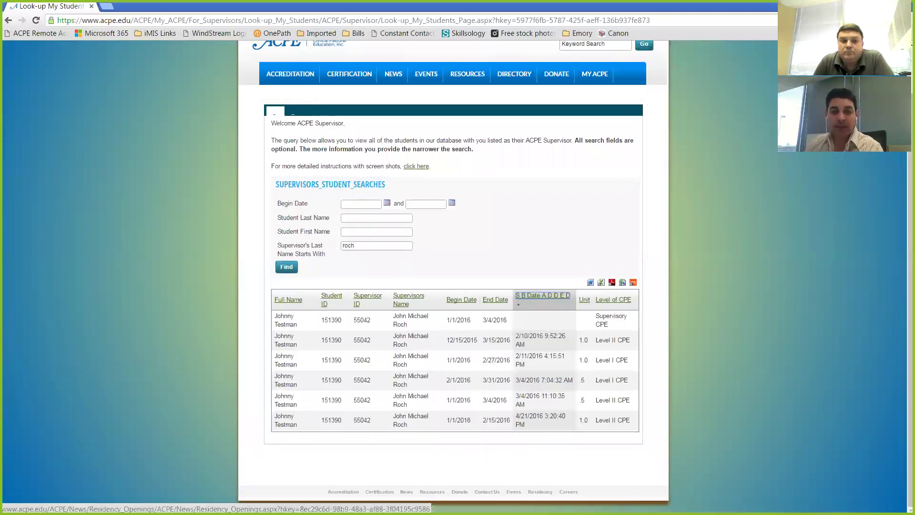
left_click(585, 299)
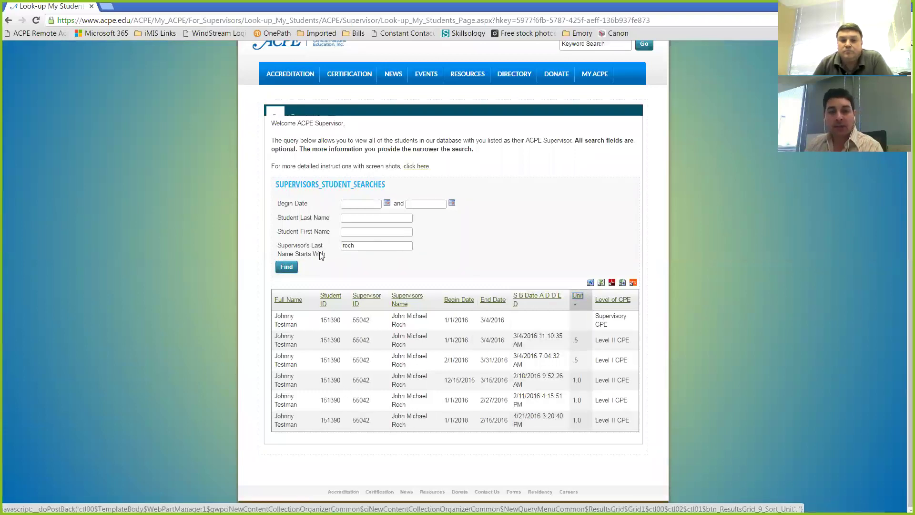
double_click(359, 246)
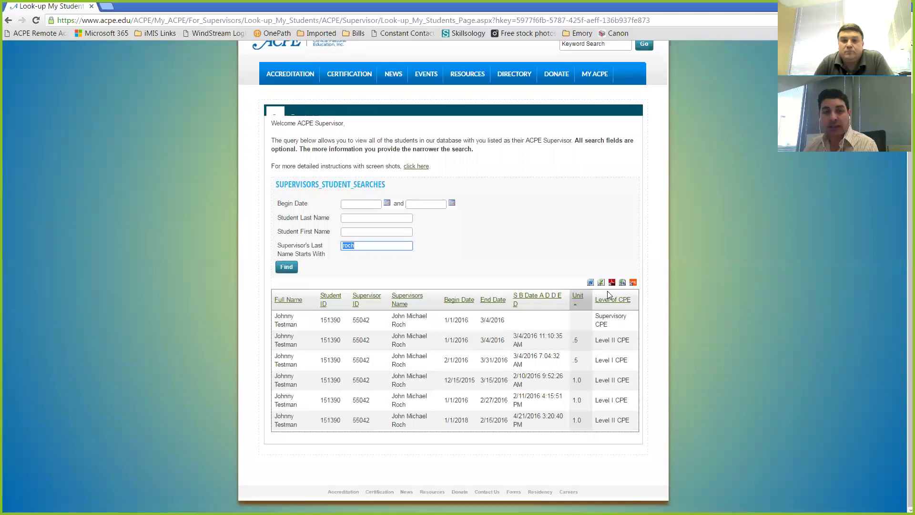
Export the results table to an .xls file and open the downloaded spreadsheet
left_click(601, 283)
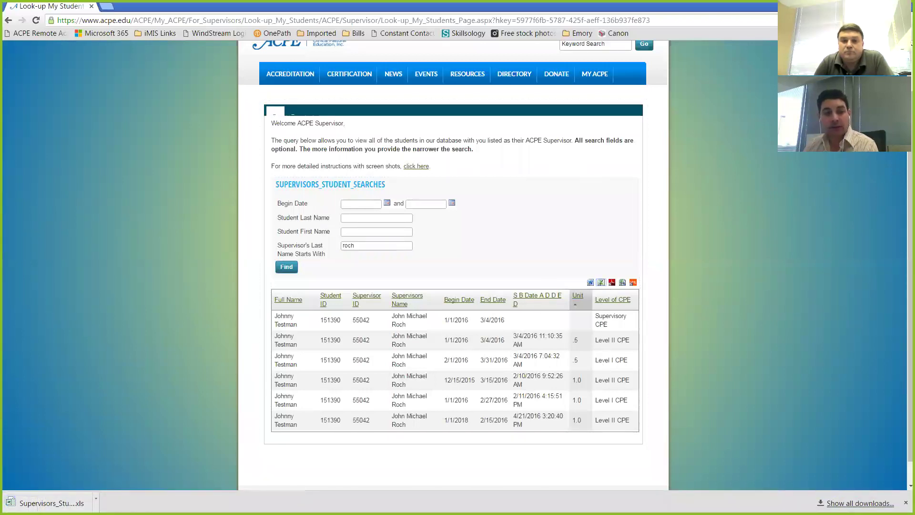
left_click(86, 500)
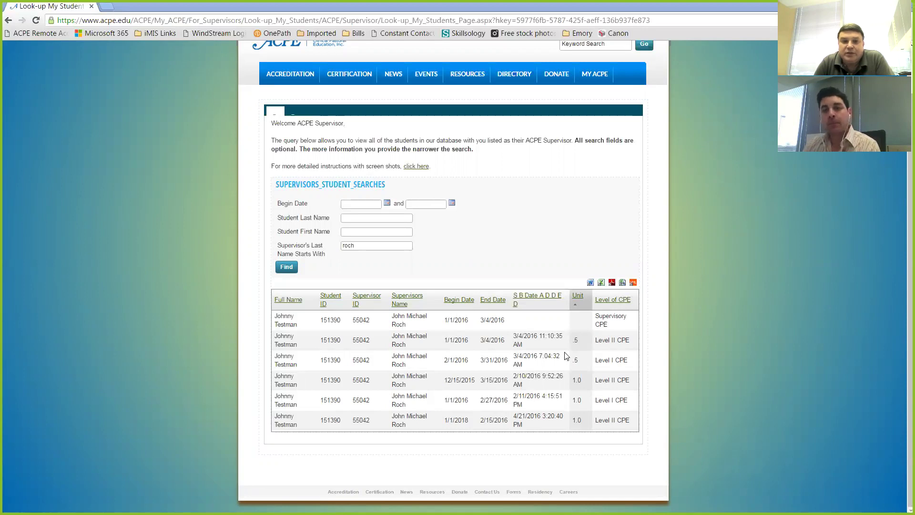
Clear the supervisor last-name criterion, rerun the search, and sort the seven results by Unit
double_click(384, 246)
key("BackSpace")
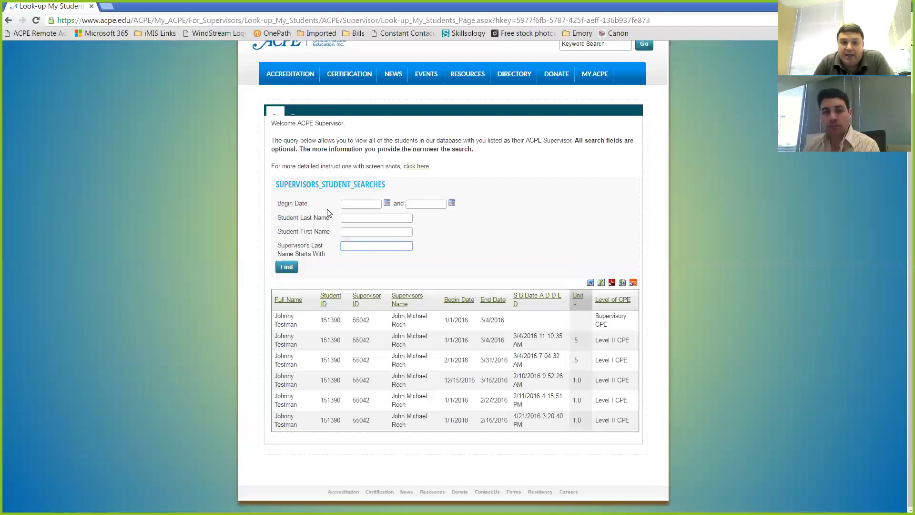
left_click(345, 205)
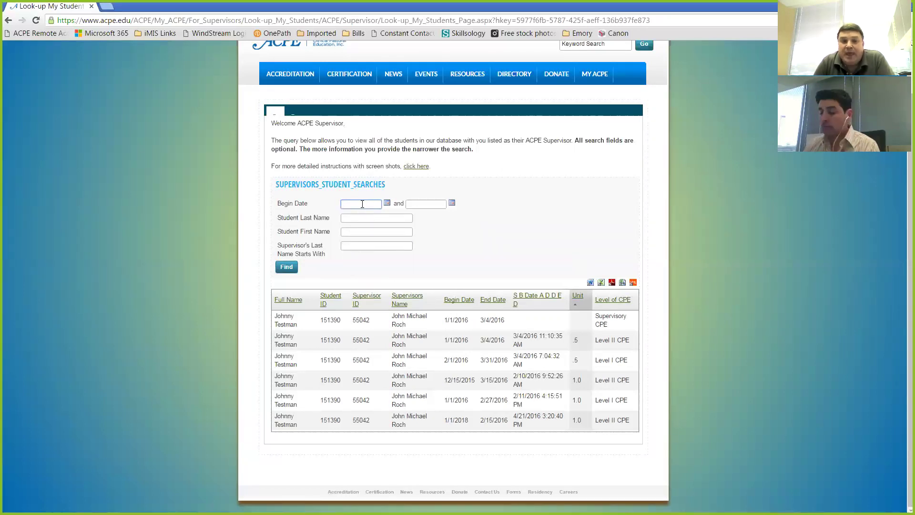
left_click(287, 267)
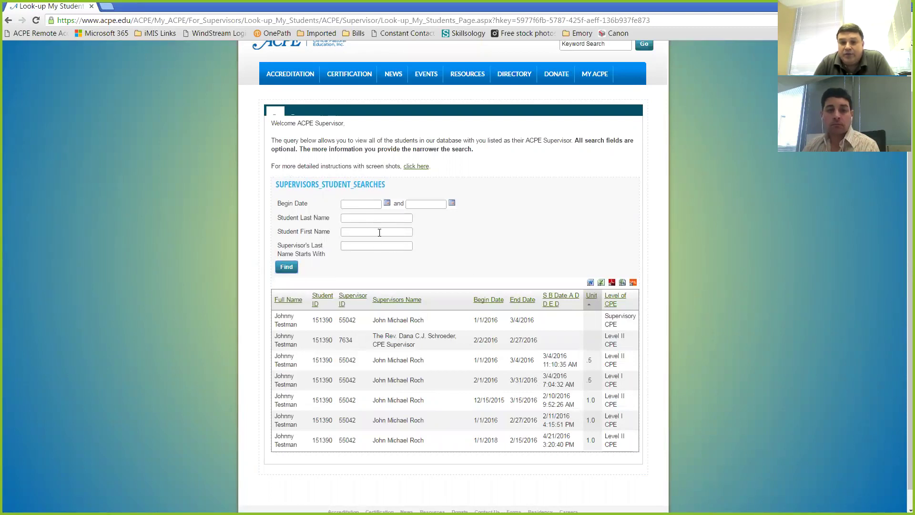
left_click(592, 298)
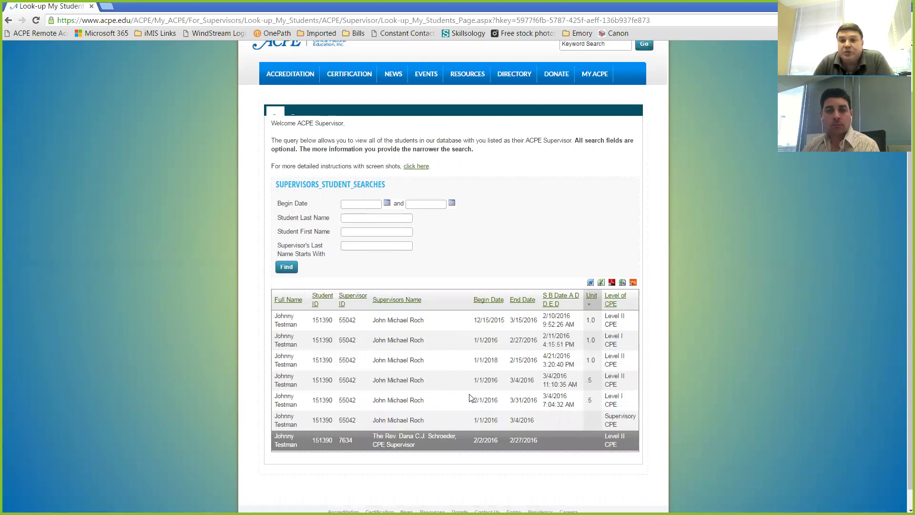
Enter 1/1/16 as the Begin Date
left_click(374, 206)
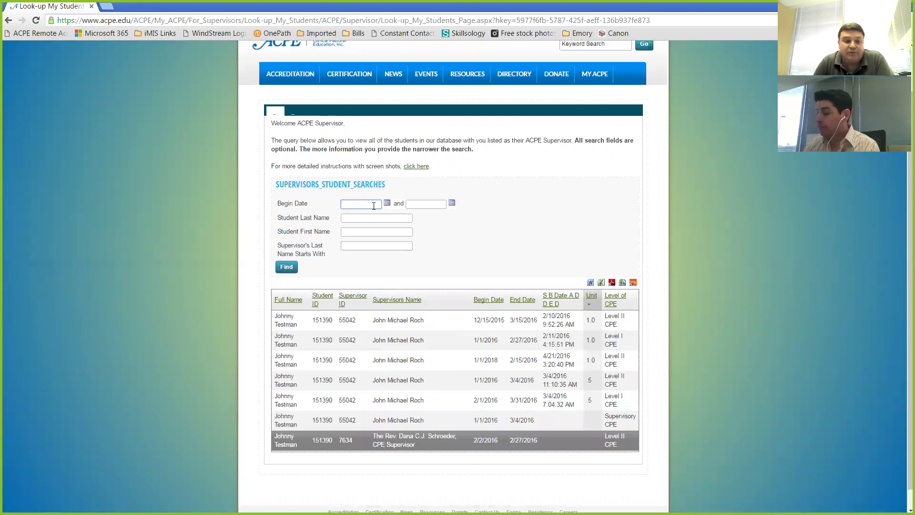
type("1/1/16")
key("Tab")
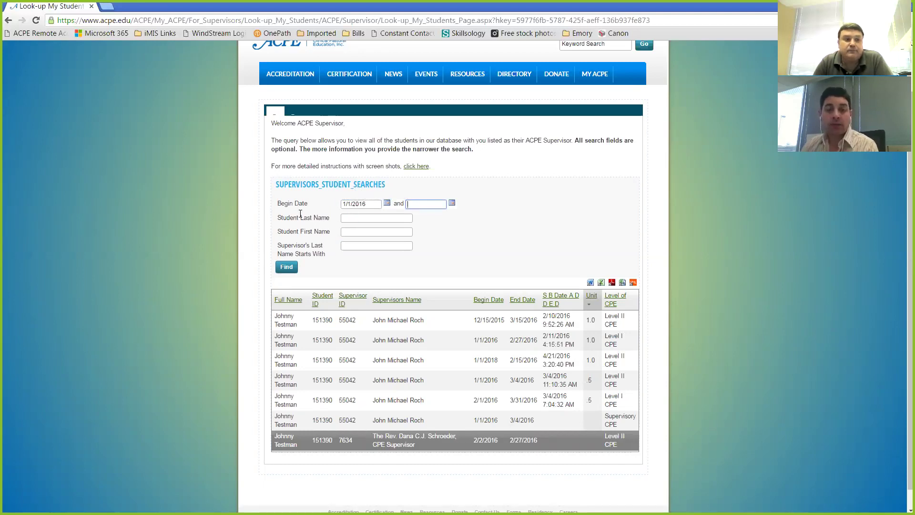
Pick 12/31/2016 as the end date from the calendar and rerun the search
left_click(452, 203)
left_click(473, 215)
left_click(473, 215)
left_click(474, 215)
left_click(473, 215)
left_click(473, 215)
left_click(473, 215)
left_click(473, 215)
left_click(474, 215)
left_click(411, 216)
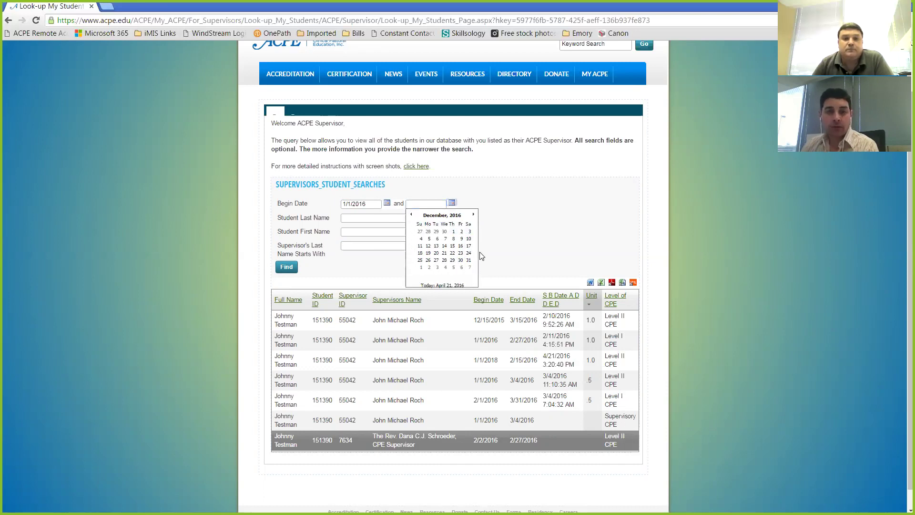
left_click(469, 260)
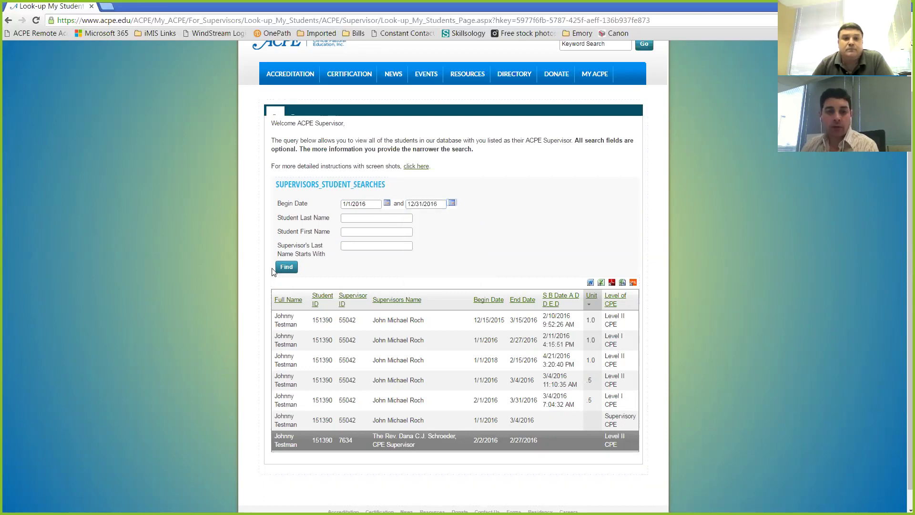
left_click(287, 267)
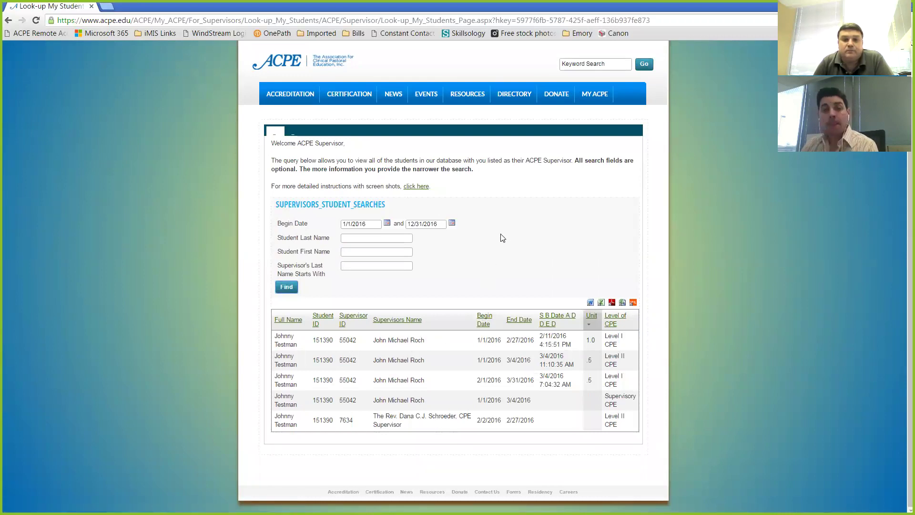
Scroll back up to the top of the supervisor instructions page
scroll(503, 236, "up", 1)
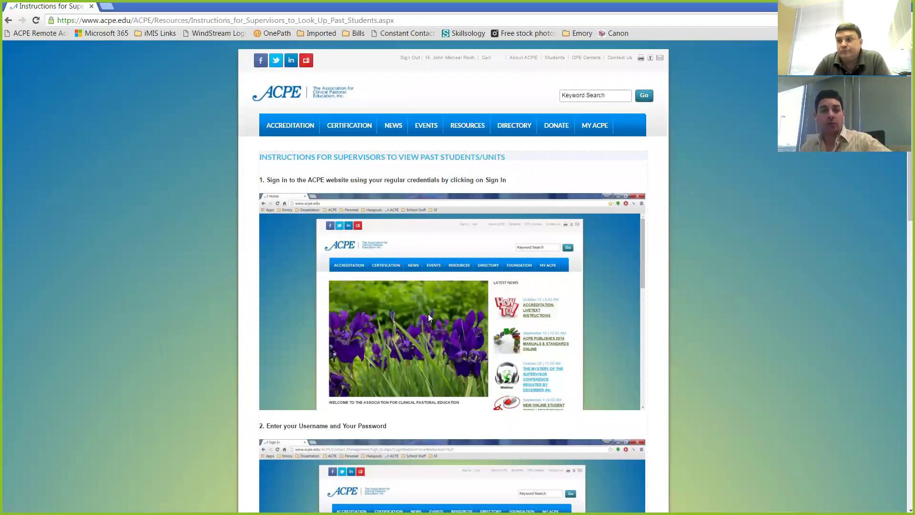
Reopen the screenshot instructions, skim through the steps, then return to Look-up My Students
left_click(8, 20)
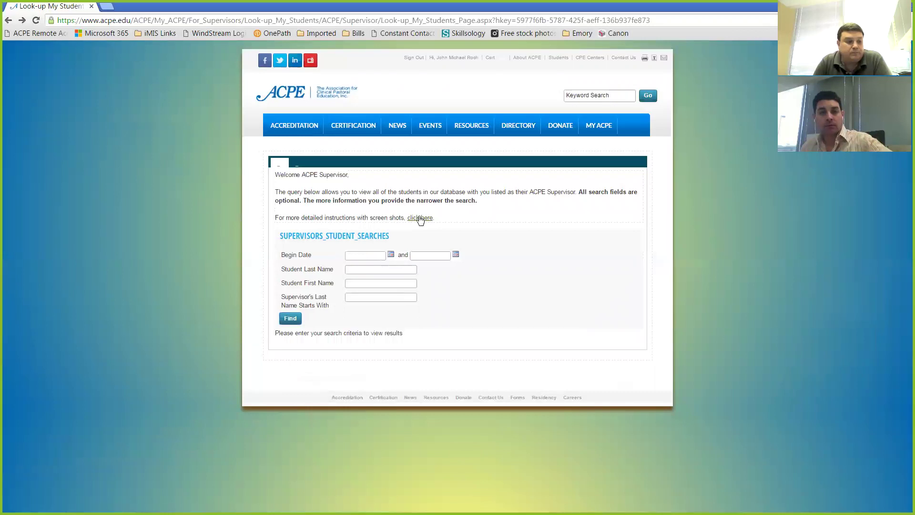
left_click(420, 218)
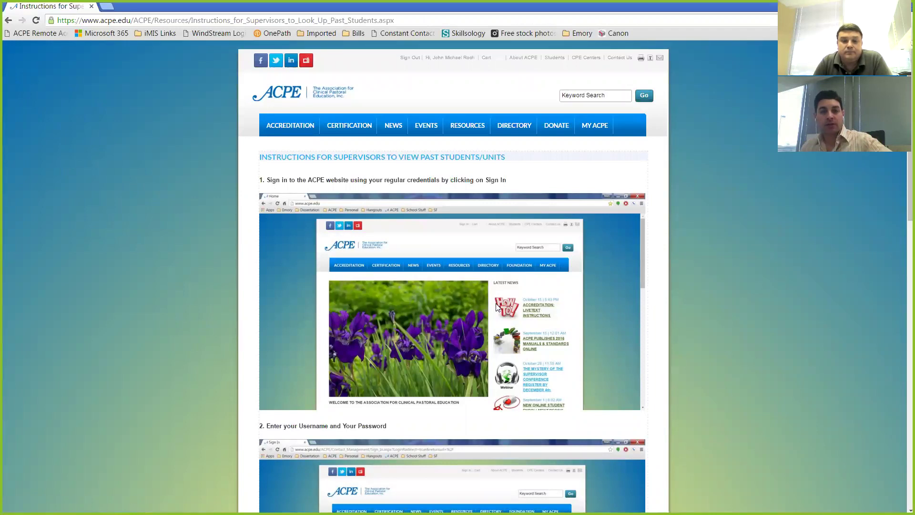
scroll(496, 307, "down", 12)
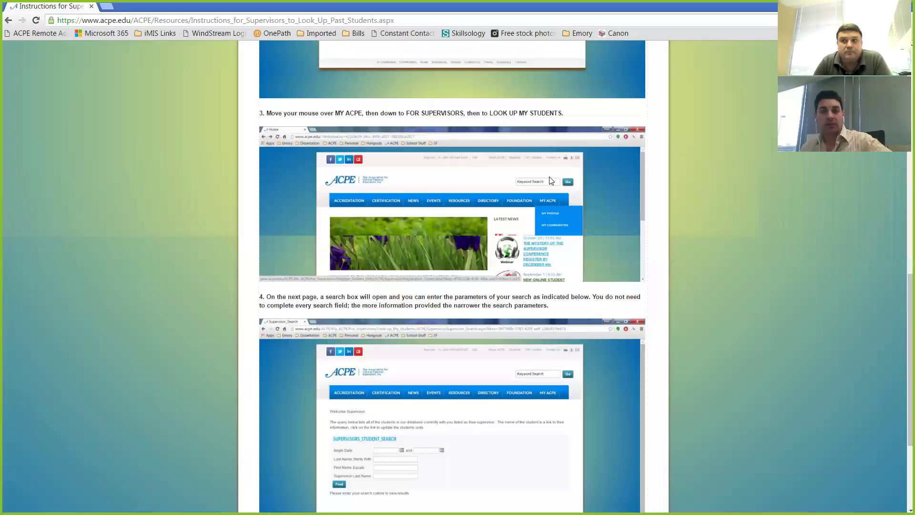
scroll(452, 277, "down", 1)
scroll(430, 306, "down", 3)
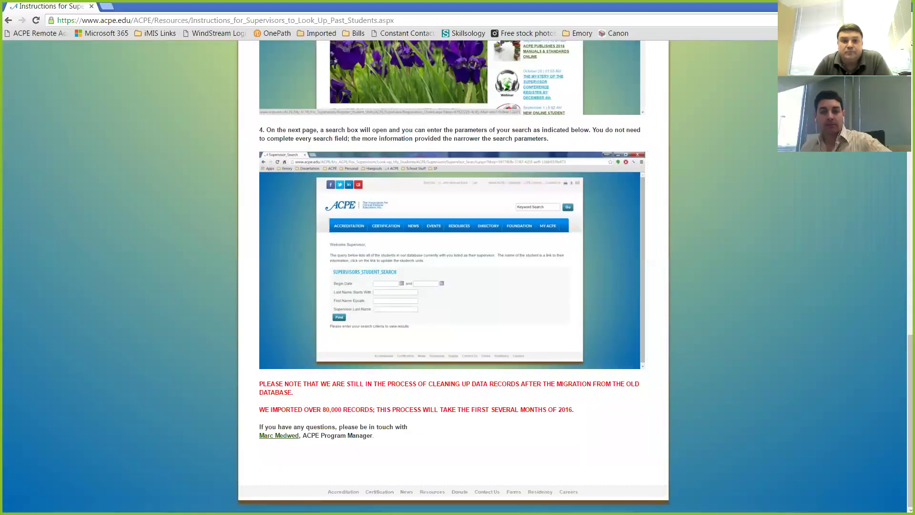
scroll(402, 330, "up", 7)
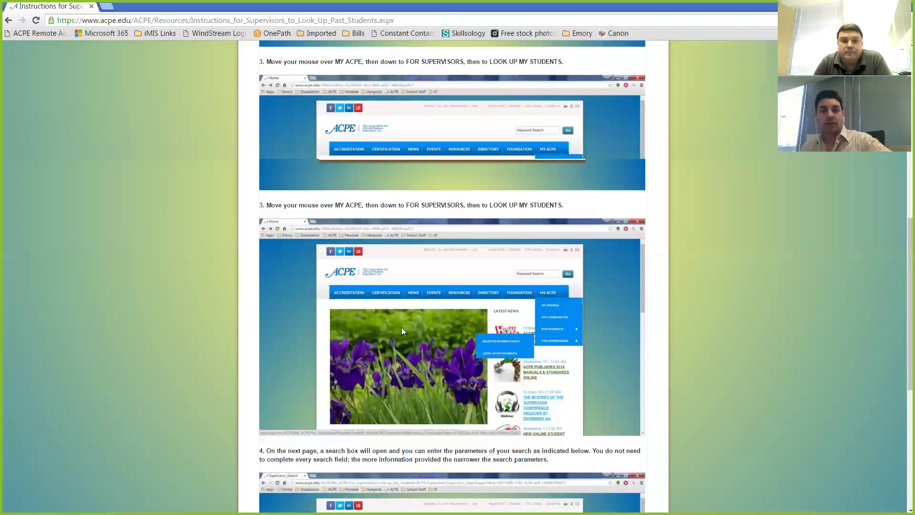
scroll(401, 331, "up", 12)
left_click(8, 20)
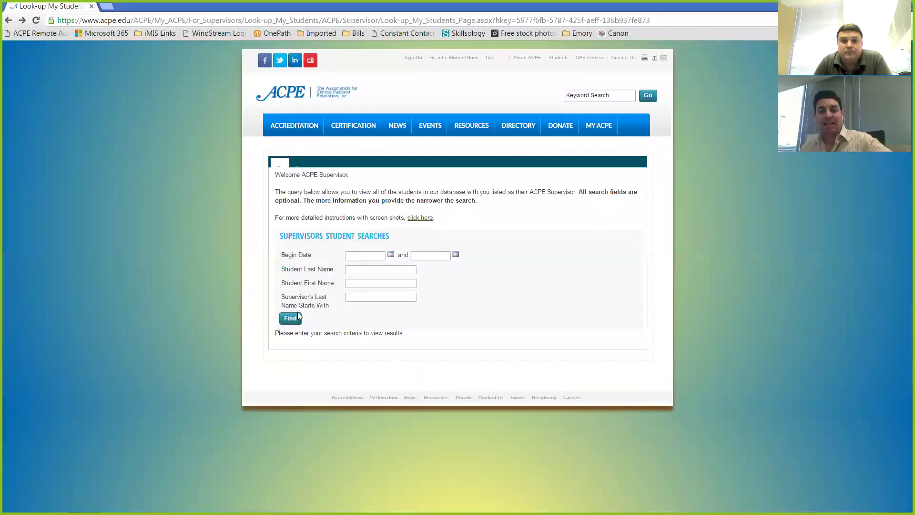